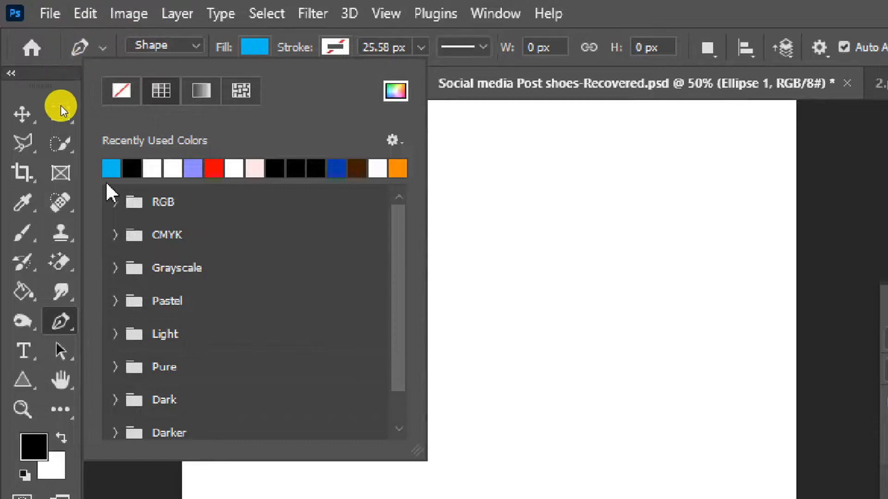
Step: With the Pen tool, draw a closed wave shape about 1170 × 600 px across the canvas's lower part, filled blue with no stroke
{"action": "left_click", "coordinate": [342, 46]}
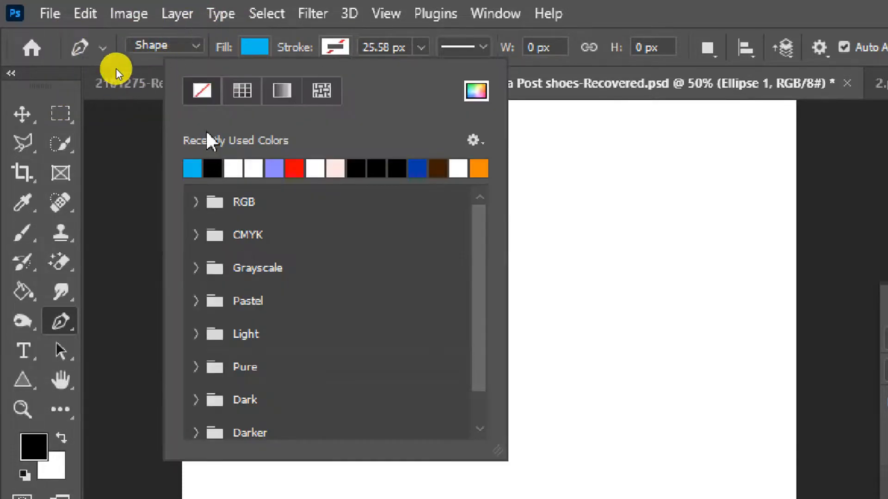
{"action": "left_click", "coordinate": [159, 21]}
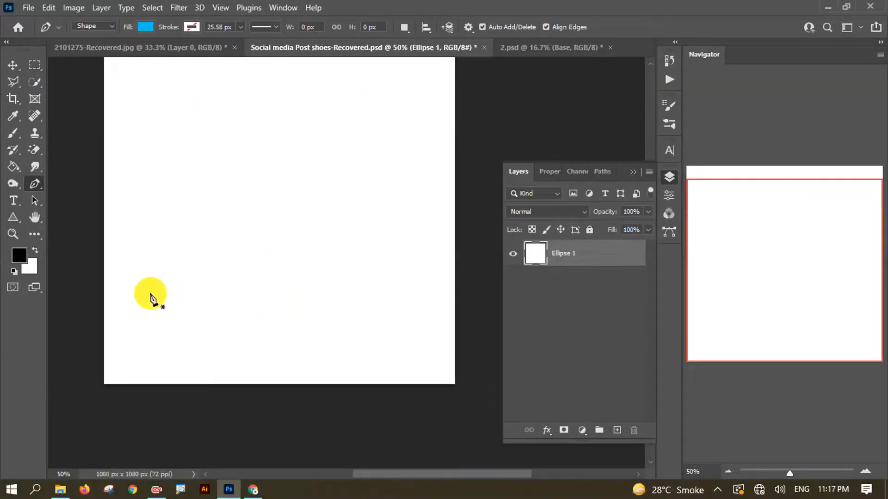
{"action": "left_click", "coordinate": [95, 336]}
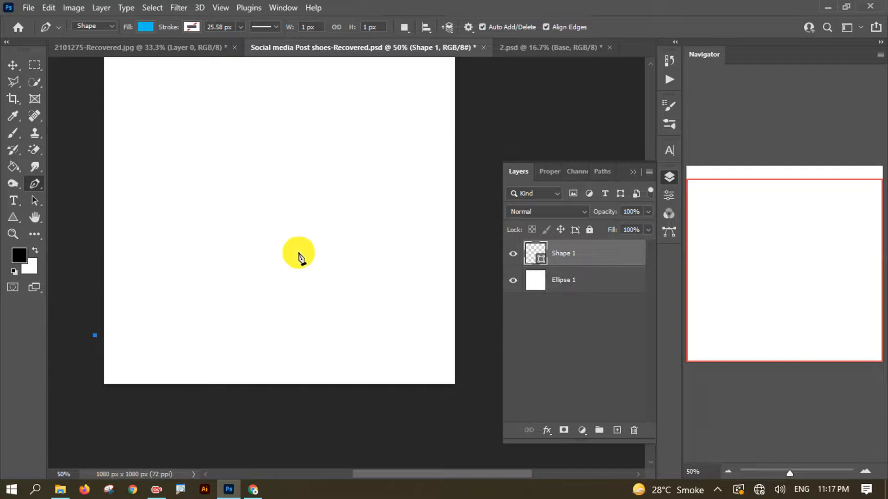
{"action": "left_click_drag", "start_coordinate": [316, 234], "coordinate": [213, 320]}
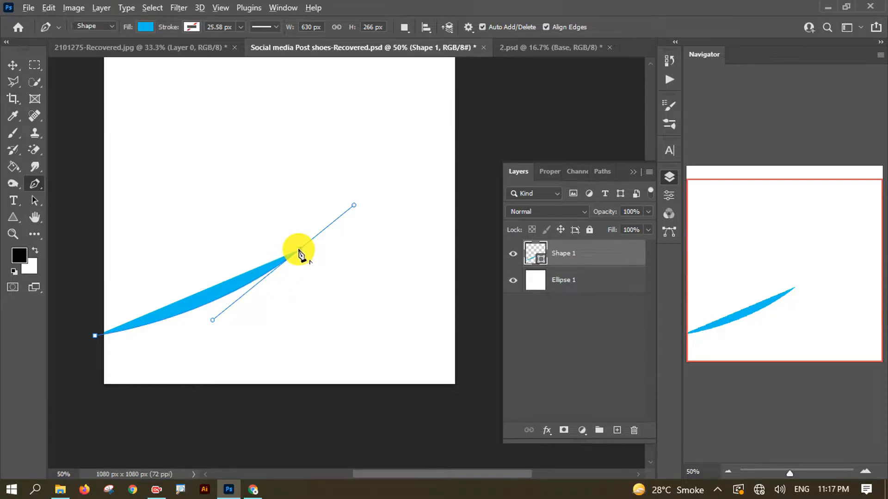
{"action": "left_click", "coordinate": [299, 250], "text": "alt"}
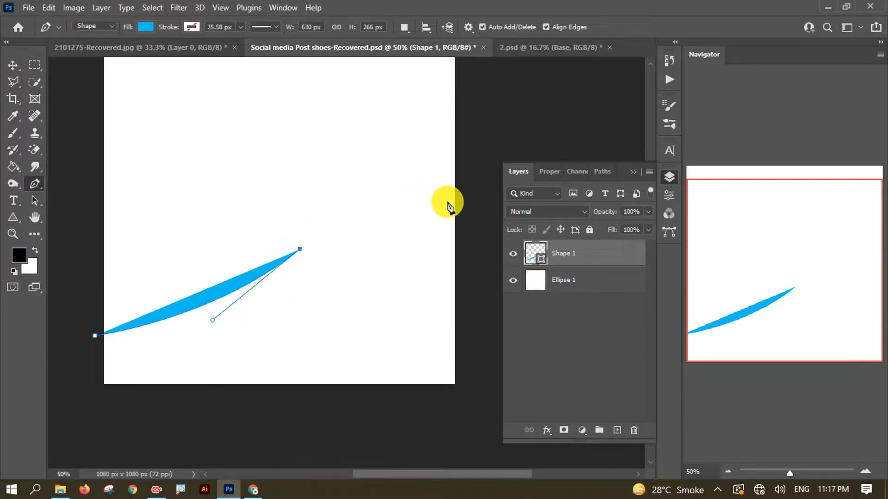
{"action": "left_click_drag", "start_coordinate": [452, 229], "coordinate": [489, 310]}
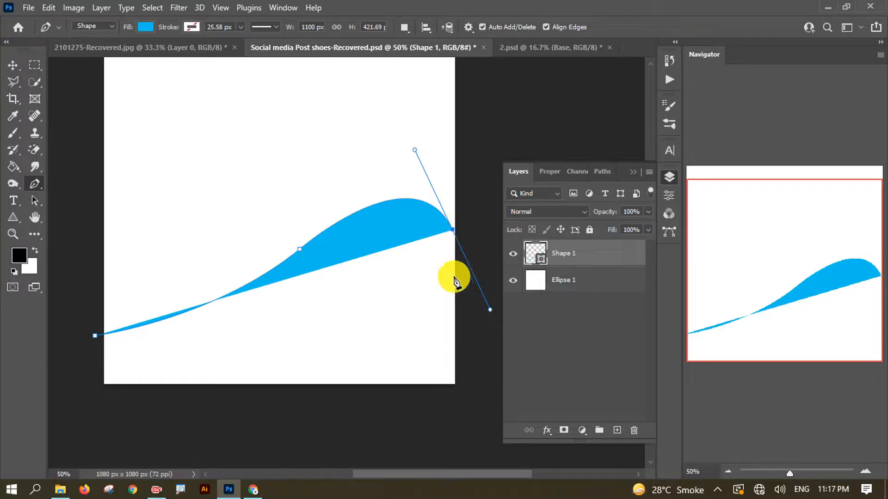
{"action": "left_click", "coordinate": [455, 385]}
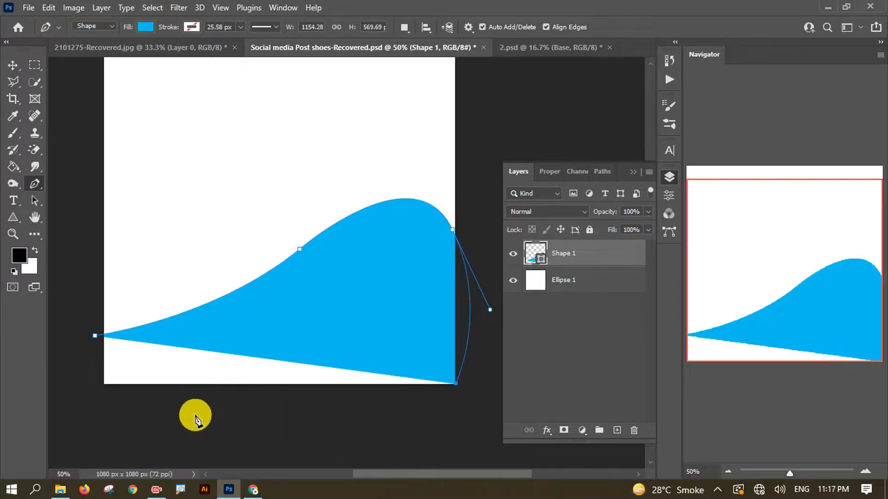
{"action": "left_click", "coordinate": [96, 340]}
{"action": "key", "text": "Escape"}
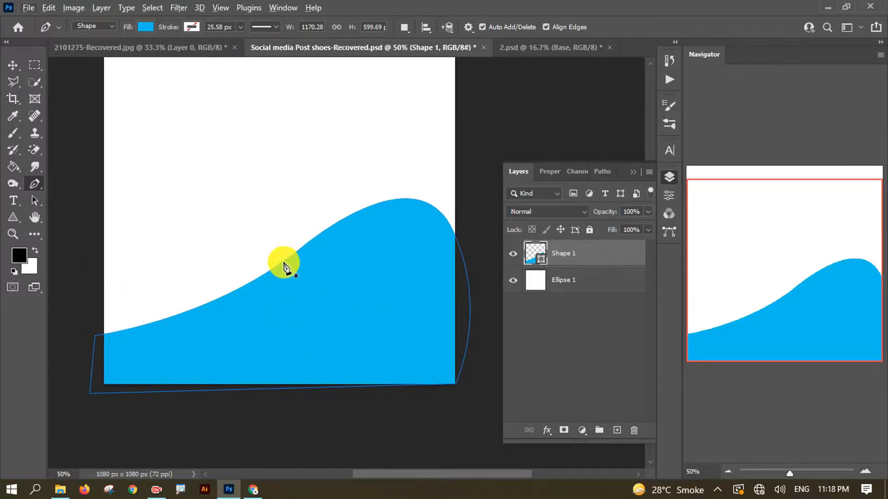
Step: Reshape the wave's upper curve by adjusting the direction handles at its right-edge and middle anchor points
{"action": "left_click", "coordinate": [586, 279]}
{"action": "left_click", "coordinate": [590, 255]}
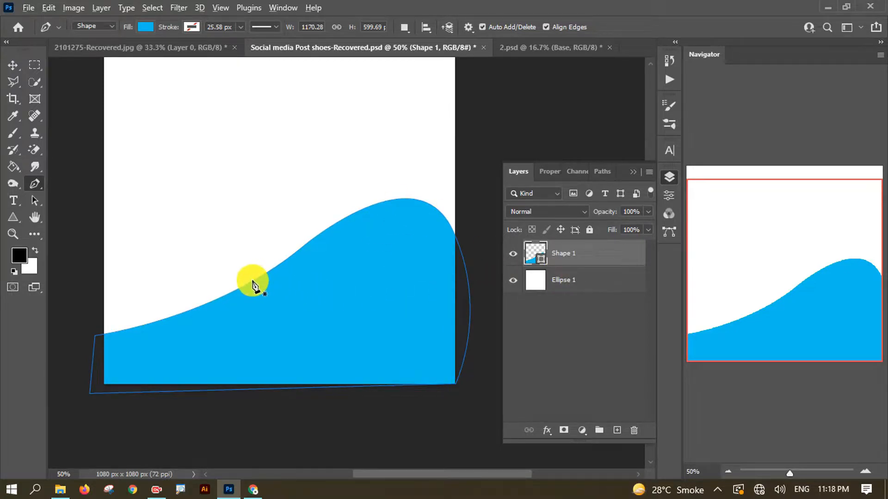
{"action": "left_click", "coordinate": [402, 216], "text": "ctrl"}
{"action": "left_click", "coordinate": [453, 230], "text": "ctrl"}
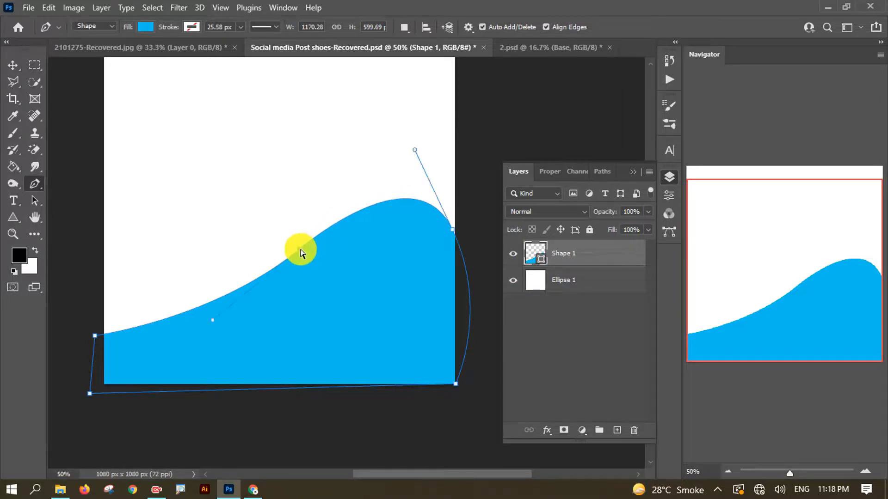
{"action": "left_click_drag", "start_coordinate": [415, 149], "coordinate": [396, 151]}
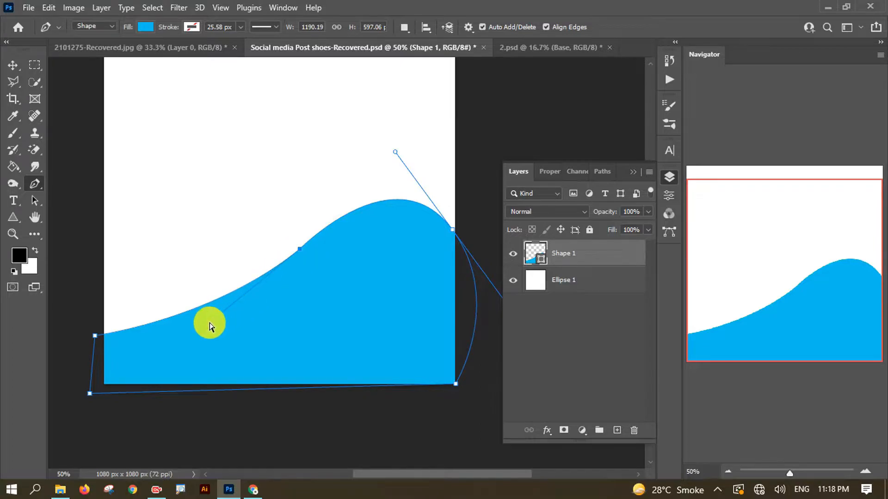
{"action": "mouse_move", "coordinate": [207, 327]}
{"action": "left_mouse_down"}
{"action": "mouse_move", "coordinate": [194, 345]}
{"action": "mouse_move", "coordinate": [204, 338]}
{"action": "left_mouse_up"}
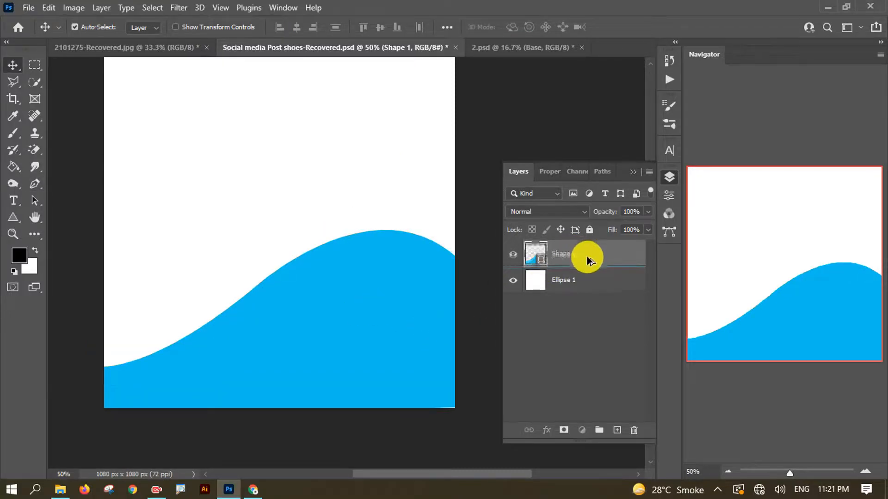
Step: Duplicate the Shape 1 wave layer and recolour the original Shape 1 dark navy, about #071d3e
{"action": "left_click_drag", "start_coordinate": [586, 254], "coordinate": [588, 263]}
{"action": "left_click", "coordinate": [544, 261]}
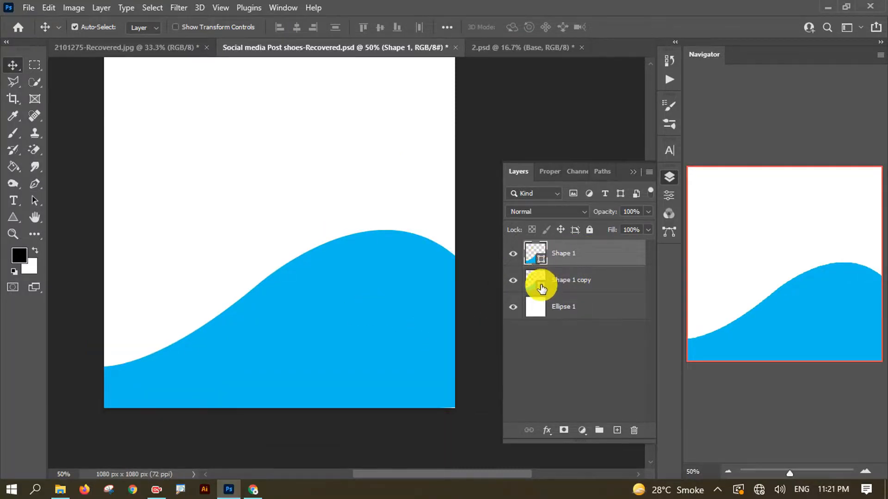
{"action": "double_click", "coordinate": [537, 257]}
{"action": "left_click_drag", "start_coordinate": [562, 261], "coordinate": [550, 276]}
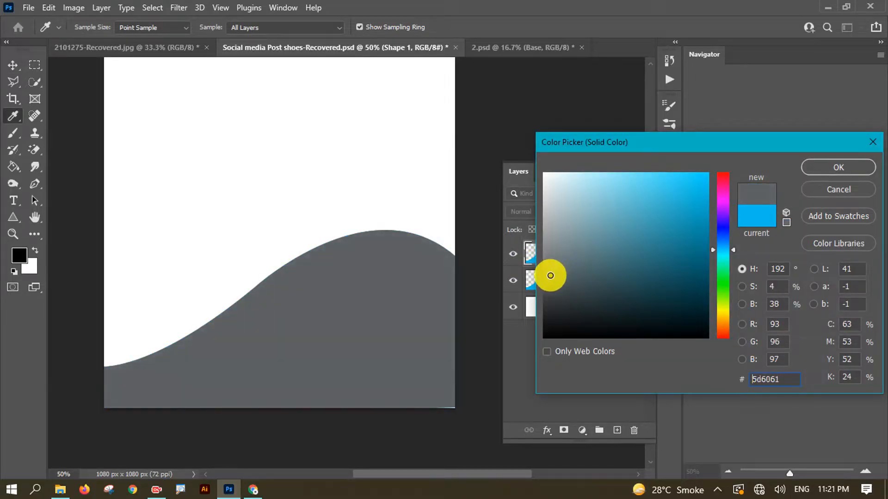
{"action": "left_click_drag", "start_coordinate": [720, 243], "coordinate": [719, 239]}
{"action": "left_click_drag", "start_coordinate": [702, 274], "coordinate": [689, 297]}
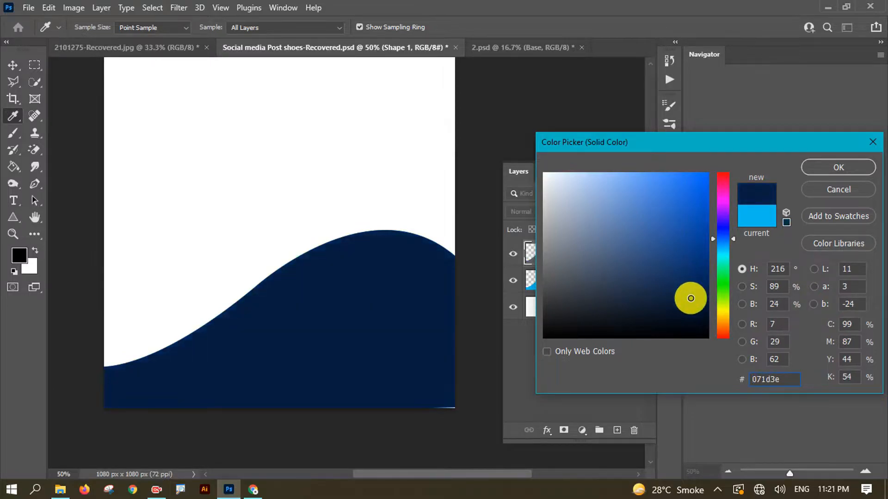
{"action": "left_click", "coordinate": [839, 167]}
Step: Place the navy wave beneath the blue copy and offset it up and left so it forms a band along the blue wave's edge
{"action": "left_click_drag", "start_coordinate": [583, 280], "coordinate": [593, 292]}
{"action": "left_click_drag", "start_coordinate": [357, 336], "coordinate": [350, 326]}
{"action": "key", "text": "ctrl+z"}
{"action": "left_click_drag", "start_coordinate": [380, 351], "coordinate": [357, 326]}
{"action": "key", "text": "ctrl+z"}
{"action": "left_click", "coordinate": [567, 281]}
{"action": "key", "text": "ctrl+t"}
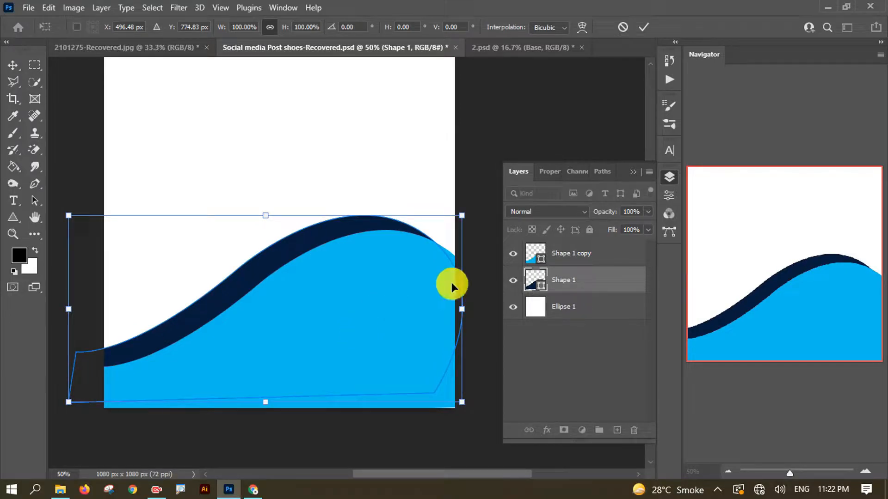
{"action": "left_click", "coordinate": [646, 27]}
Step: Bring the smartwatch image from 2.psd into the social media post and place it above the wave layers
{"action": "left_click", "coordinate": [373, 173]}
{"action": "mouse_move", "coordinate": [331, 153]}
{"action": "left_mouse_down"}
{"action": "mouse_move", "coordinate": [365, 261]}
{"action": "mouse_move", "coordinate": [343, 164]}
{"action": "left_mouse_up"}
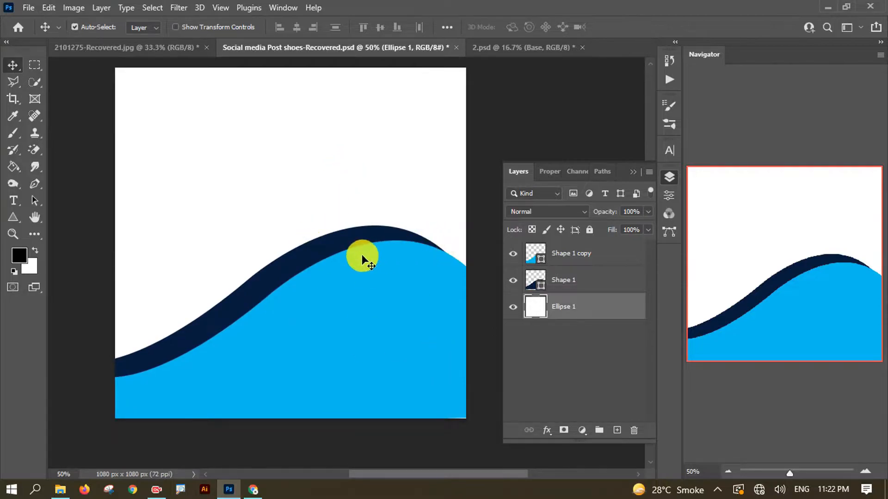
{"action": "left_click", "coordinate": [508, 50]}
{"action": "left_click_drag", "start_coordinate": [337, 316], "coordinate": [309, 193]}
{"action": "left_click_drag", "start_coordinate": [604, 312], "coordinate": [608, 256]}
Step: Scale the smartwatch image down proportionally to 29.6%
{"action": "key", "text": "ctrl+t"}
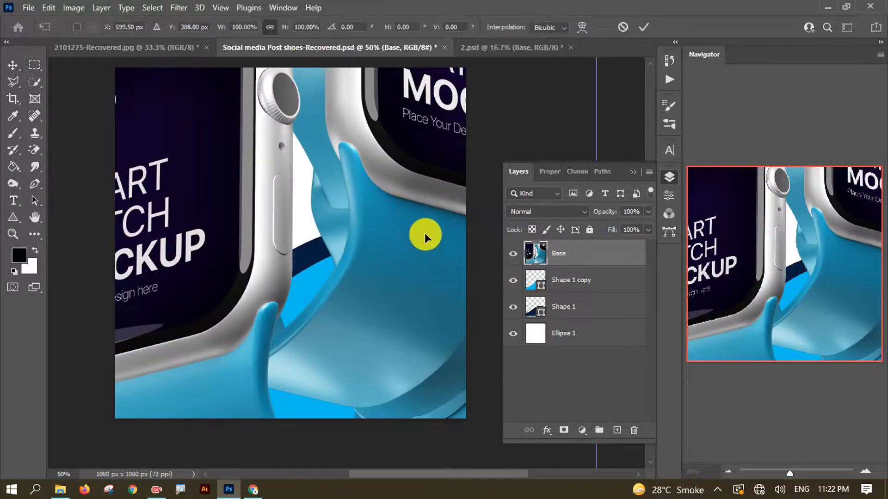
{"action": "key", "text": "ctrl+minus"}
{"action": "key", "text": "ctrl+minus"}
{"action": "key", "text": "ctrl+minus"}
{"action": "left_click_drag", "start_coordinate": [430, 104], "coordinate": [363, 193]}
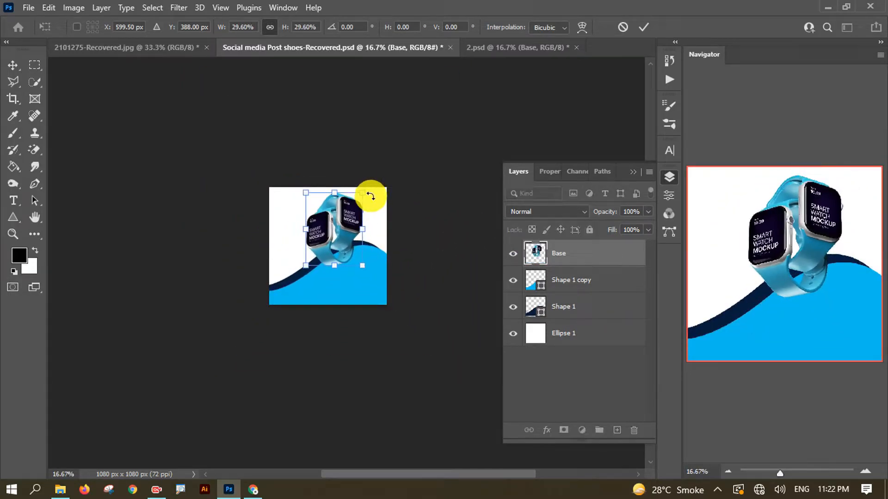
{"action": "key", "text": "ctrl+plus"}
{"action": "key", "text": "ctrl+plus"}
{"action": "key", "text": "ctrl+minus"}
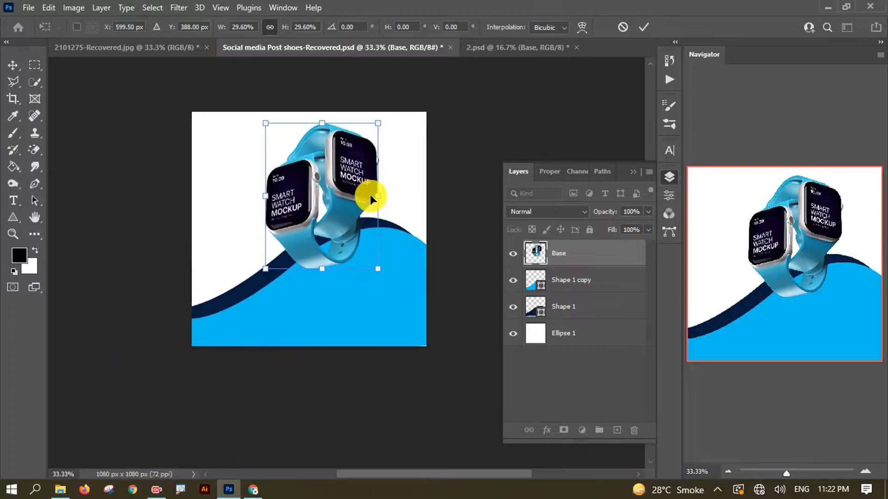
Step: Move the smartwatch image over the wave's crest in the canvas's right half, enlarge it slightly and apply the transform
{"action": "left_click_drag", "start_coordinate": [353, 187], "coordinate": [376, 201]}
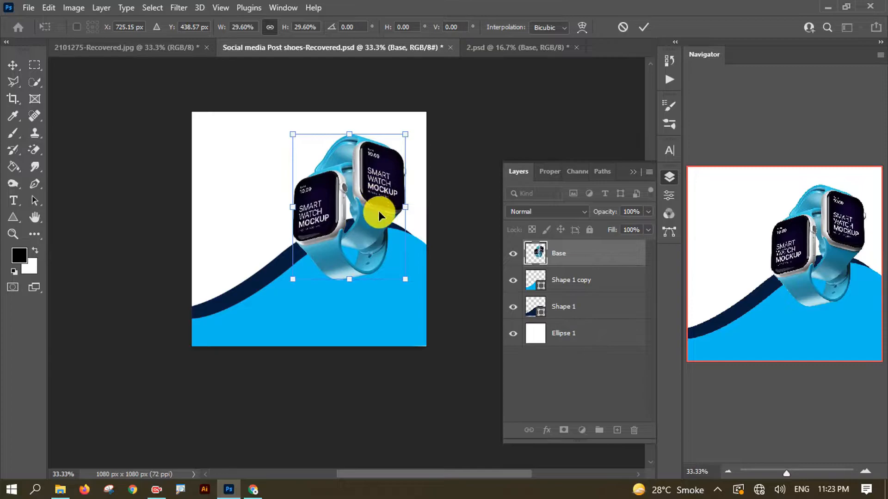
{"action": "left_click_drag", "start_coordinate": [406, 132], "coordinate": [390, 155]}
{"action": "left_click", "coordinate": [643, 27]}
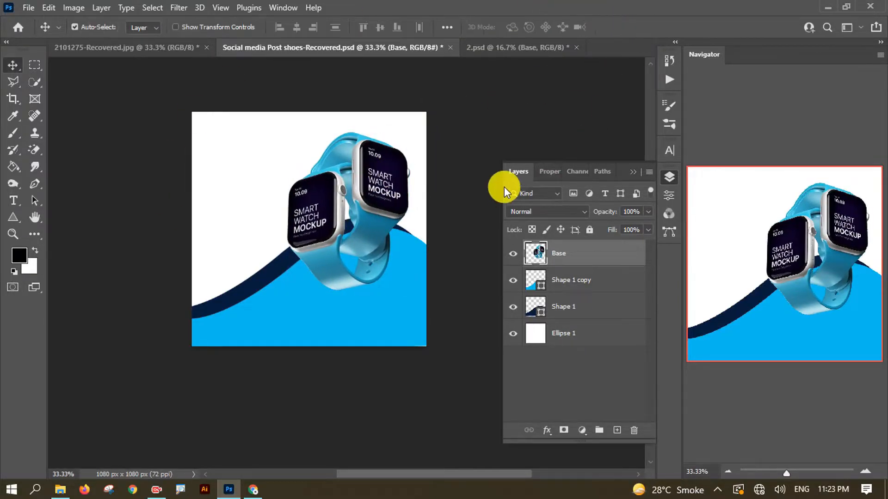
Step: Add a Gradient fill layer directly above the white Ellipse 1 background layer
{"action": "left_click", "coordinate": [568, 333]}
{"action": "left_click", "coordinate": [582, 430]}
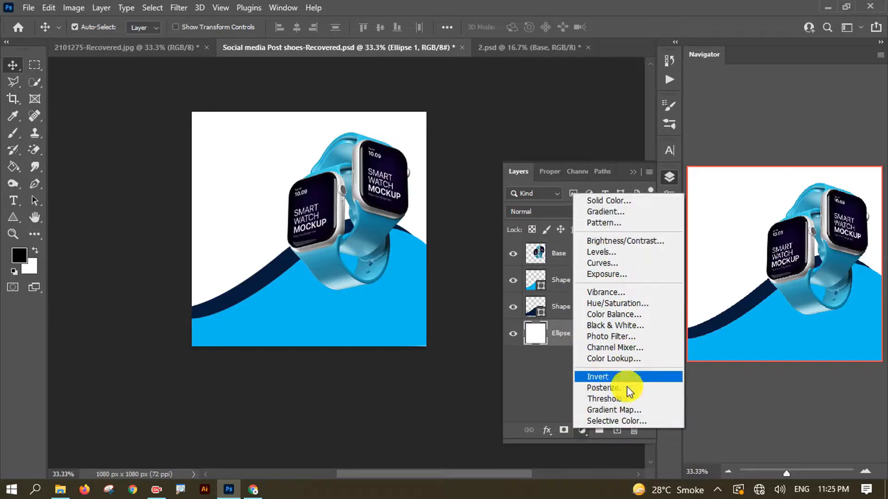
{"action": "left_click", "coordinate": [606, 211]}
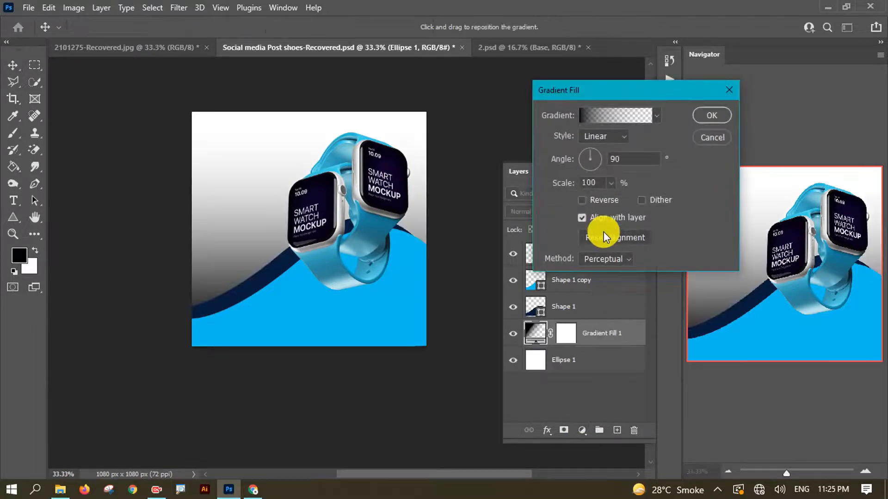
Step: Set the gradient's starting colour stop to dark purple #260264, based on a hue sampled from the watch screen
{"action": "left_click", "coordinate": [595, 118]}
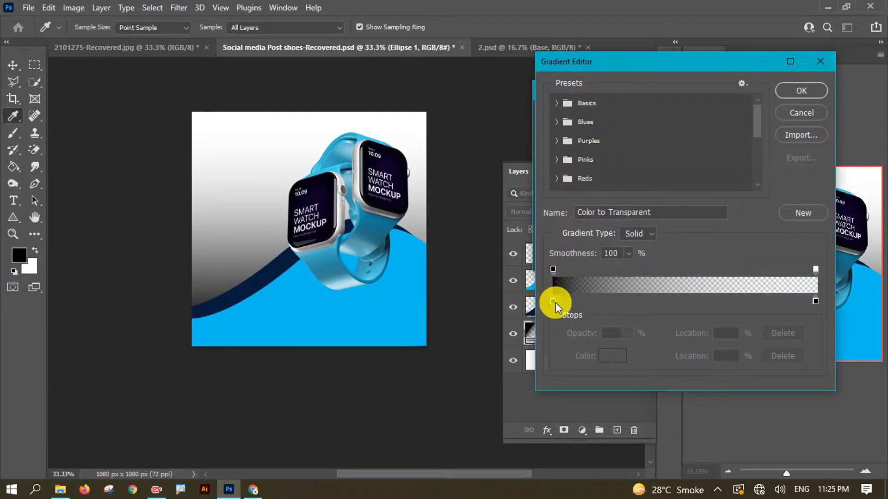
{"action": "left_click", "coordinate": [553, 301]}
{"action": "left_click", "coordinate": [602, 348]}
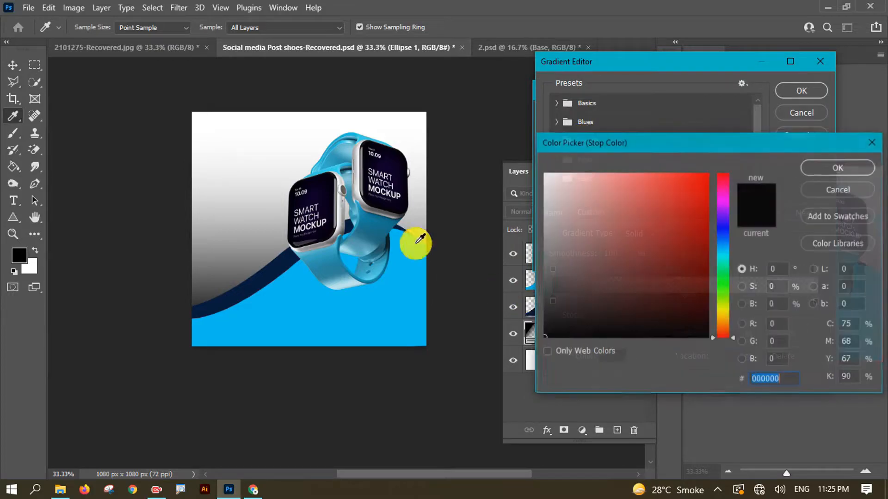
{"action": "left_click", "coordinate": [315, 197]}
{"action": "left_click", "coordinate": [719, 267]}
{"action": "left_click", "coordinate": [707, 280]}
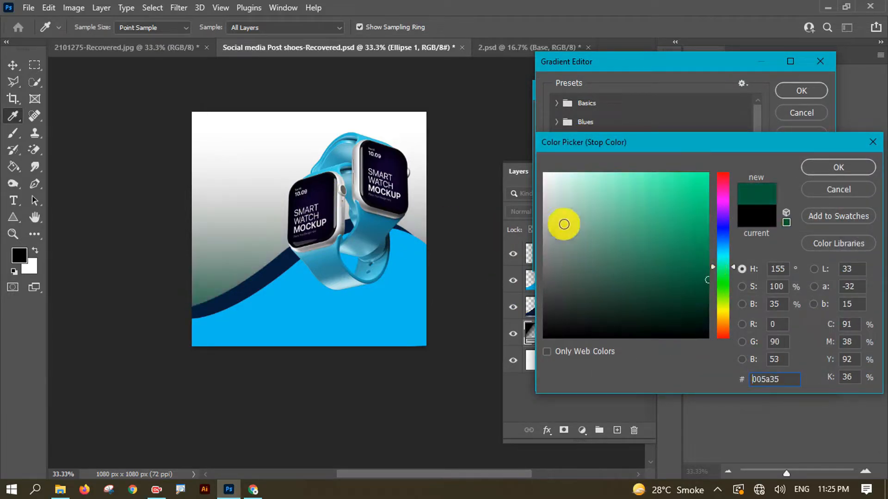
{"action": "left_click", "coordinate": [309, 197]}
{"action": "left_click", "coordinate": [705, 289]}
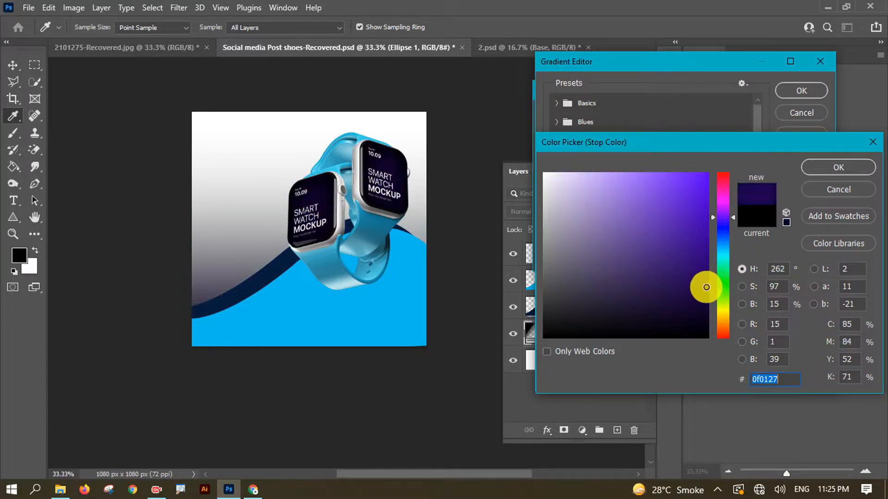
{"action": "mouse_move", "coordinate": [707, 292]}
{"action": "left_mouse_down"}
{"action": "mouse_move", "coordinate": [700, 300]}
{"action": "mouse_move", "coordinate": [705, 273]}
{"action": "left_mouse_up"}
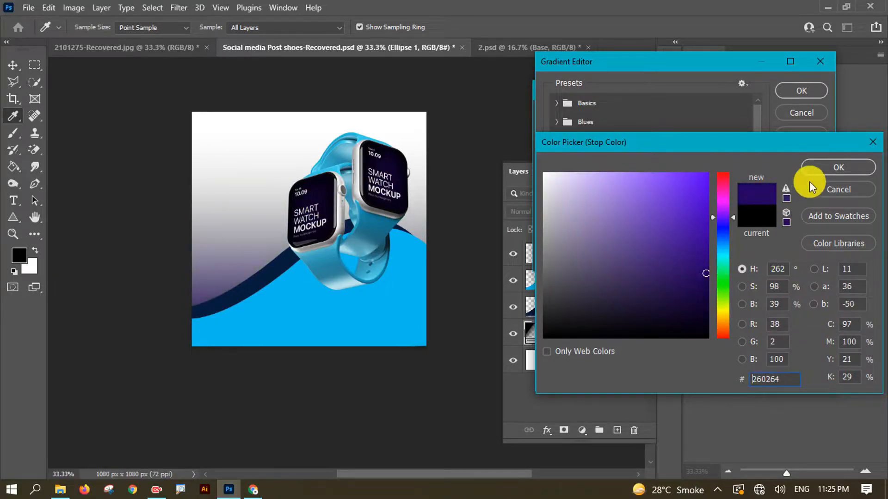
{"action": "left_click", "coordinate": [837, 168]}
Step: Set the opacity stop at the gradient's black end to 100% so the gradient is fully opaque
{"action": "left_click", "coordinate": [815, 302]}
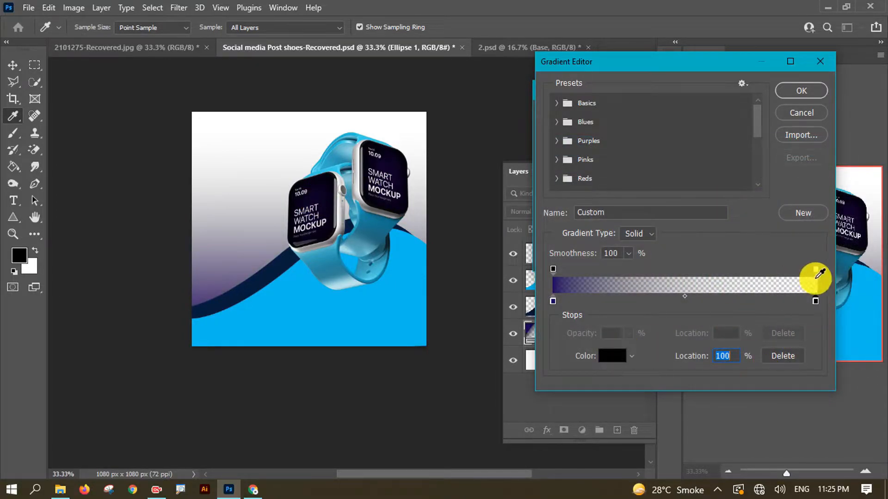
{"action": "left_click", "coordinate": [815, 271]}
{"action": "left_click_drag", "start_coordinate": [640, 351], "coordinate": [706, 352]}
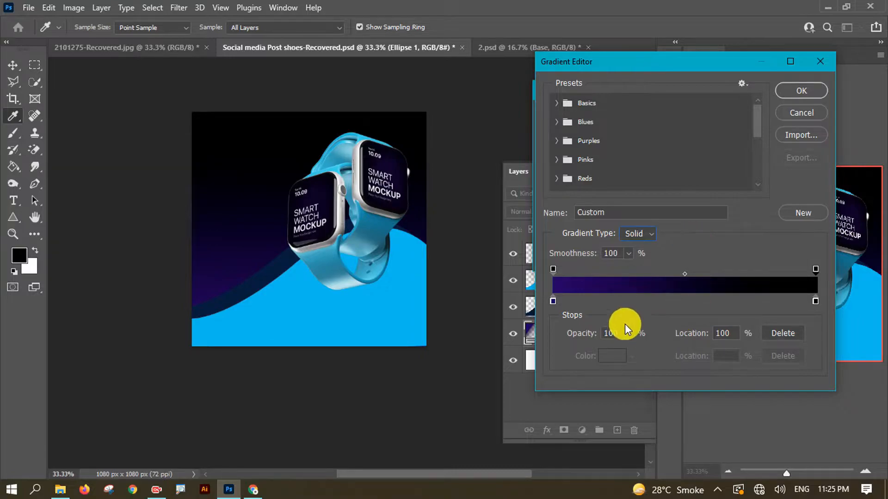
Step: Change the gradient's starting colour stop to a brighter purple and accept the edited gradient
{"action": "left_click", "coordinate": [553, 301]}
{"action": "left_click", "coordinate": [606, 356]}
{"action": "left_click", "coordinate": [705, 271]}
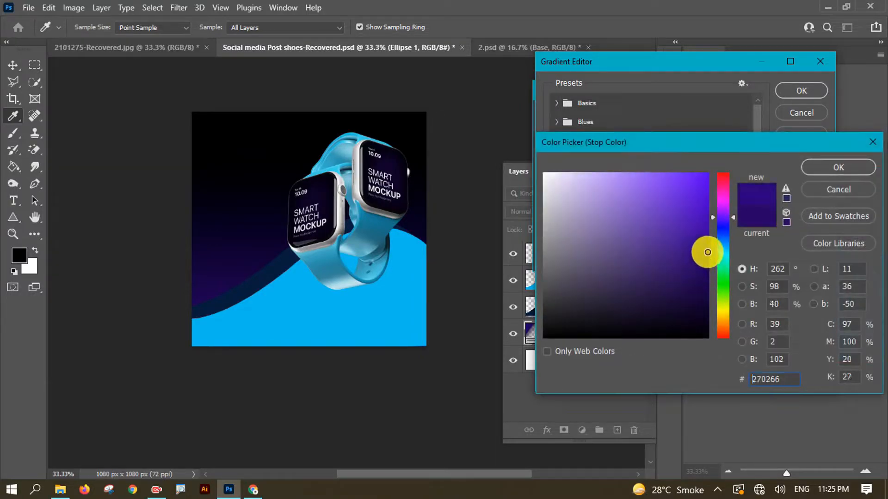
{"action": "left_click", "coordinate": [809, 166]}
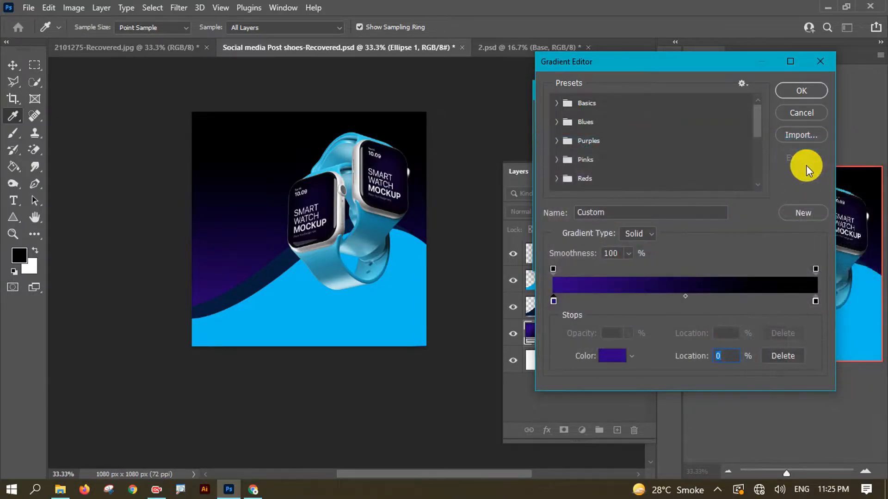
{"action": "left_click", "coordinate": [789, 92]}
Step: Change the gradient fill's style to Radial and set its scale to 130%
{"action": "left_click", "coordinate": [604, 136]}
{"action": "left_click", "coordinate": [596, 159]}
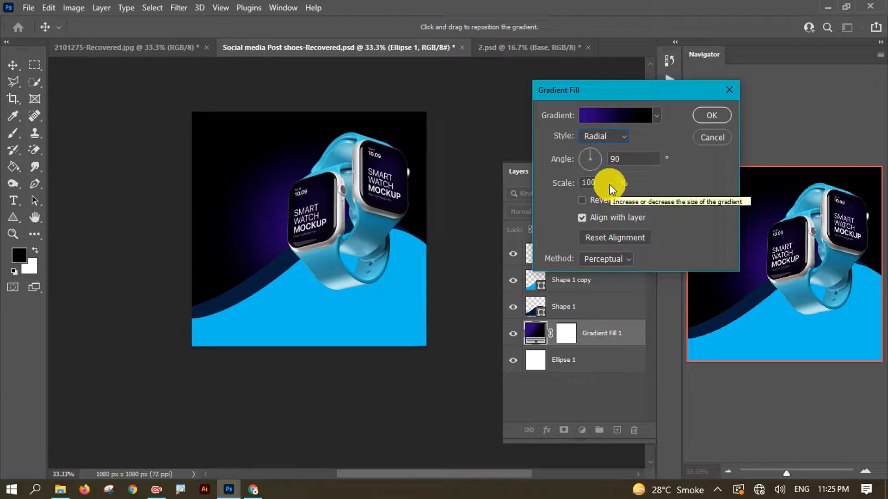
{"action": "left_click_drag", "start_coordinate": [611, 202], "coordinate": [610, 199]}
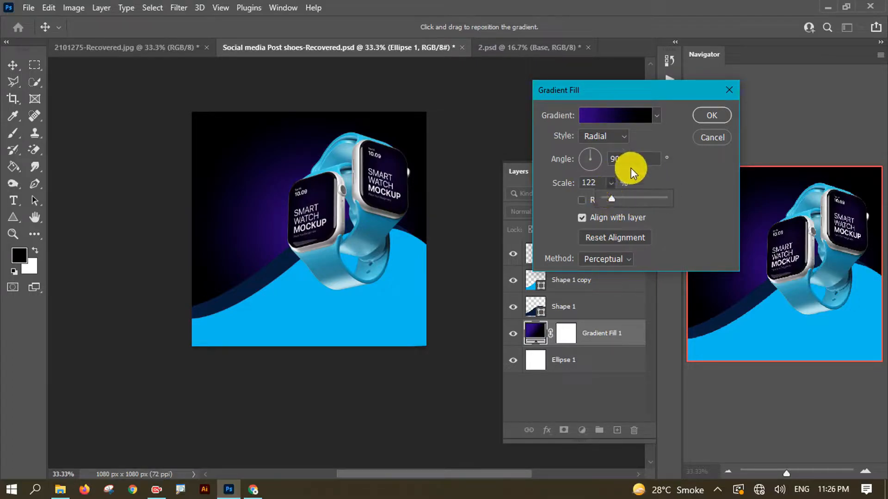
{"action": "double_click", "coordinate": [594, 179]}
{"action": "type", "text": "13"}
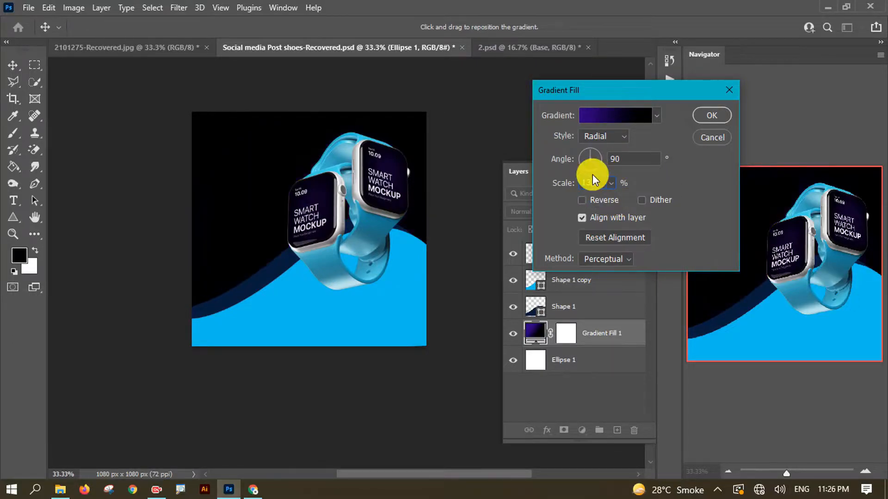
{"action": "type", "text": "0"}
{"action": "left_click", "coordinate": [677, 177]}
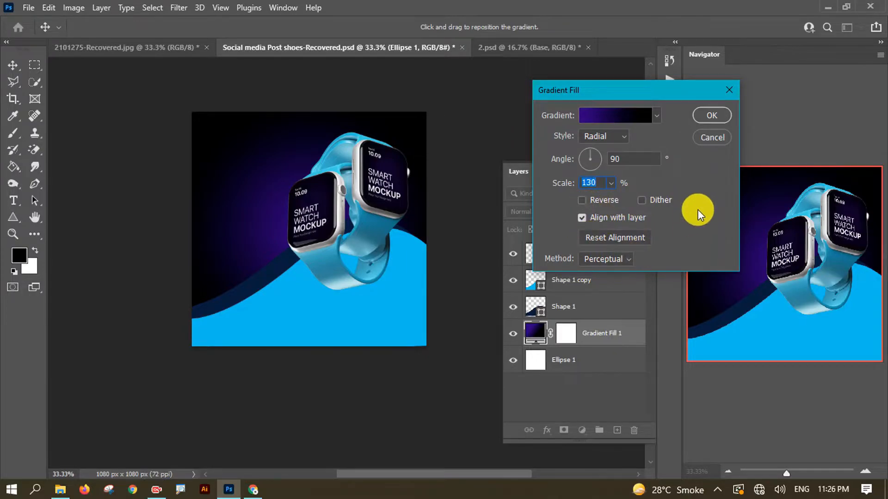
Step: Set the gradient's starting colour stop to vivid purple #5e00ff
{"action": "left_click", "coordinate": [600, 119]}
{"action": "left_click", "coordinate": [555, 301]}
{"action": "left_click", "coordinate": [603, 359]}
{"action": "left_click", "coordinate": [708, 178]}
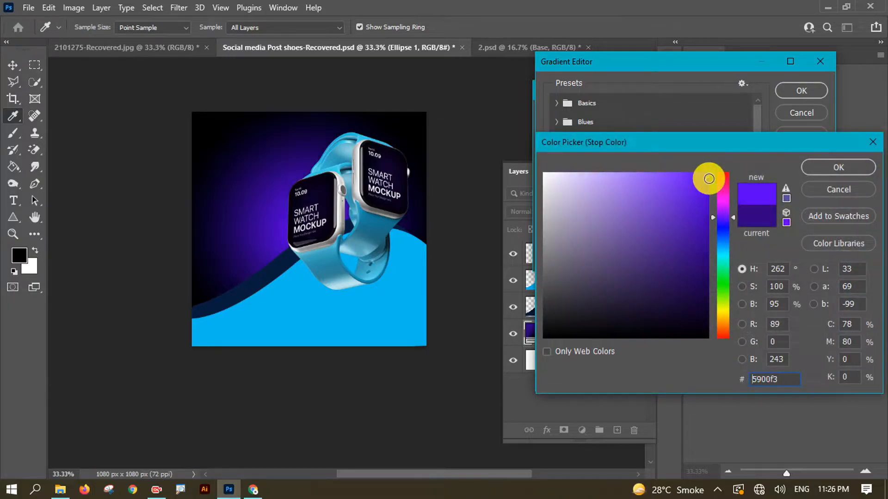
{"action": "mouse_move", "coordinate": [691, 206]}
{"action": "left_mouse_down"}
{"action": "mouse_move", "coordinate": [726, 151]}
{"action": "mouse_move", "coordinate": [723, 162]}
{"action": "left_mouse_up"}
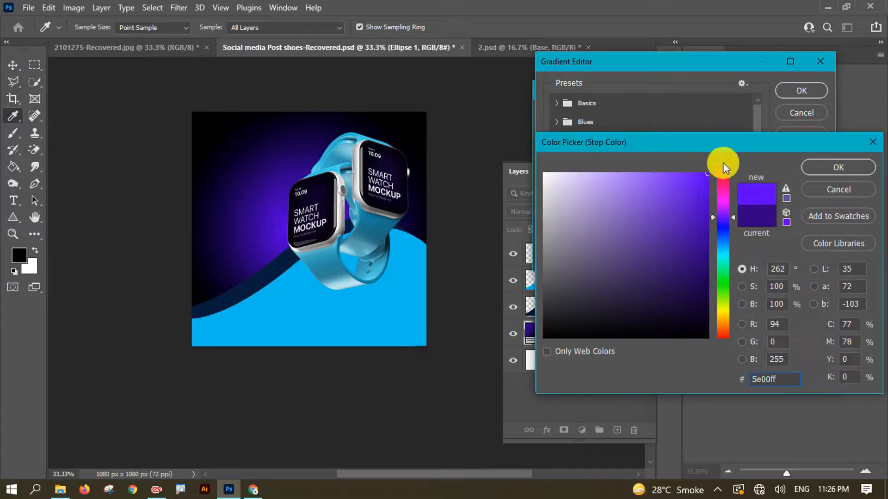
{"action": "left_click", "coordinate": [838, 168]}
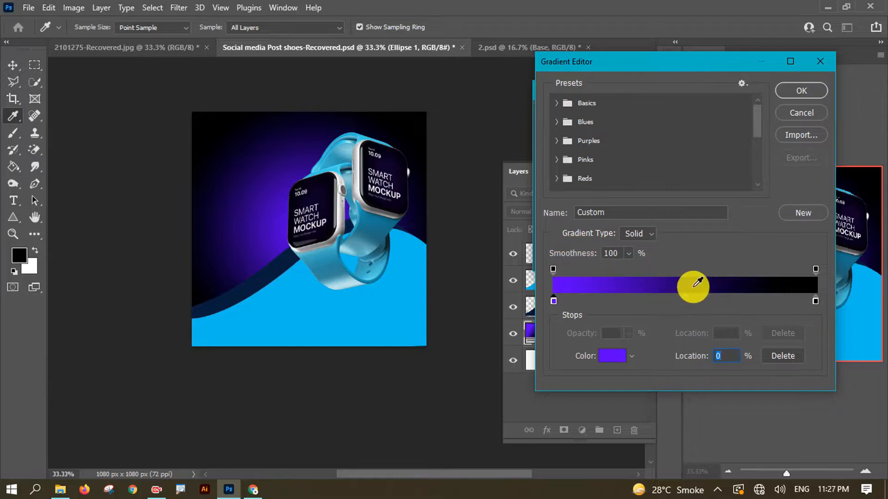
Step: Change the gradient's ending colour stop from black to a dark navy blue and accept the gradient fill
{"action": "left_click", "coordinate": [815, 301]}
{"action": "double_click", "coordinate": [815, 301]}
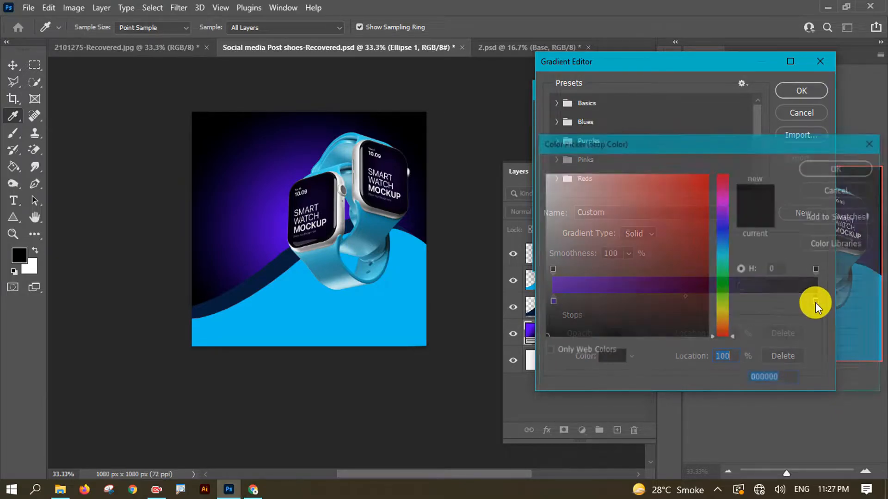
{"action": "left_click", "coordinate": [722, 236]}
{"action": "mouse_move", "coordinate": [702, 225]}
{"action": "left_mouse_down"}
{"action": "mouse_move", "coordinate": [702, 216]}
{"action": "mouse_move", "coordinate": [706, 261]}
{"action": "mouse_move", "coordinate": [695, 307]}
{"action": "left_mouse_up"}
{"action": "left_click_drag", "start_coordinate": [713, 236], "coordinate": [715, 225]}
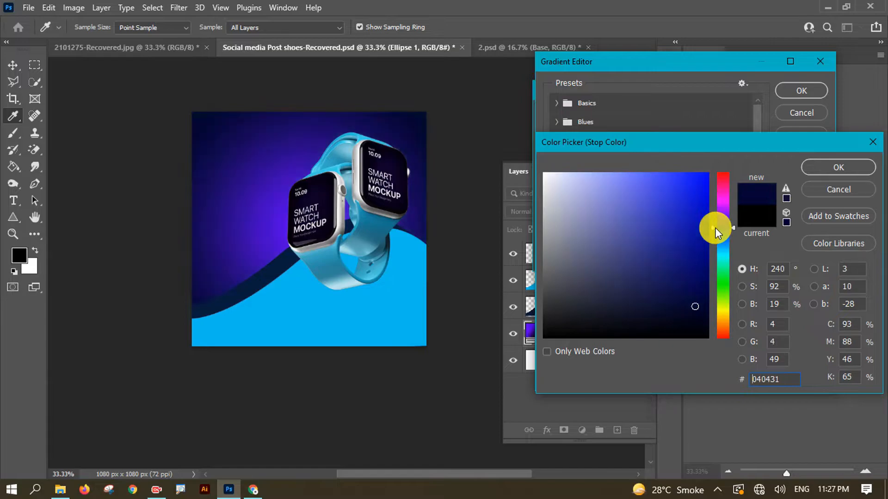
{"action": "mouse_move", "coordinate": [695, 307]}
{"action": "left_mouse_down"}
{"action": "mouse_move", "coordinate": [689, 314]}
{"action": "mouse_move", "coordinate": [707, 301]}
{"action": "mouse_move", "coordinate": [703, 294]}
{"action": "left_mouse_up"}
{"action": "left_click", "coordinate": [839, 167]}
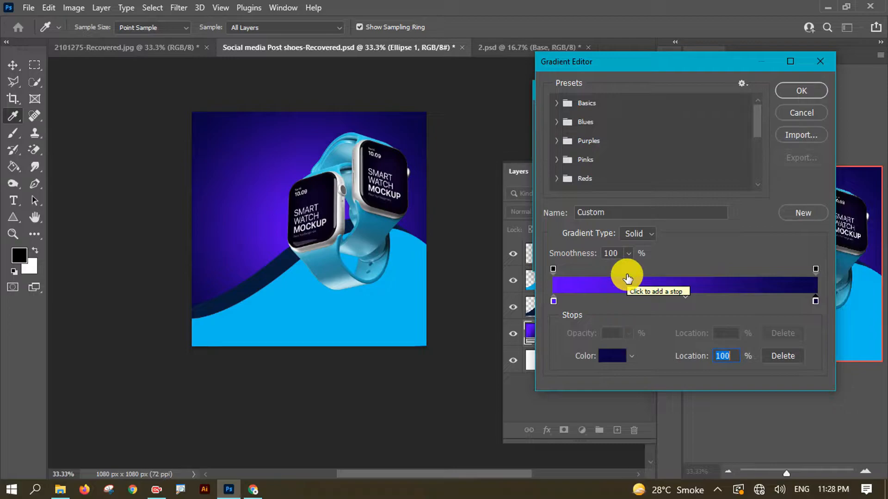
{"action": "left_click", "coordinate": [798, 93]}
{"action": "left_click", "coordinate": [702, 116]}
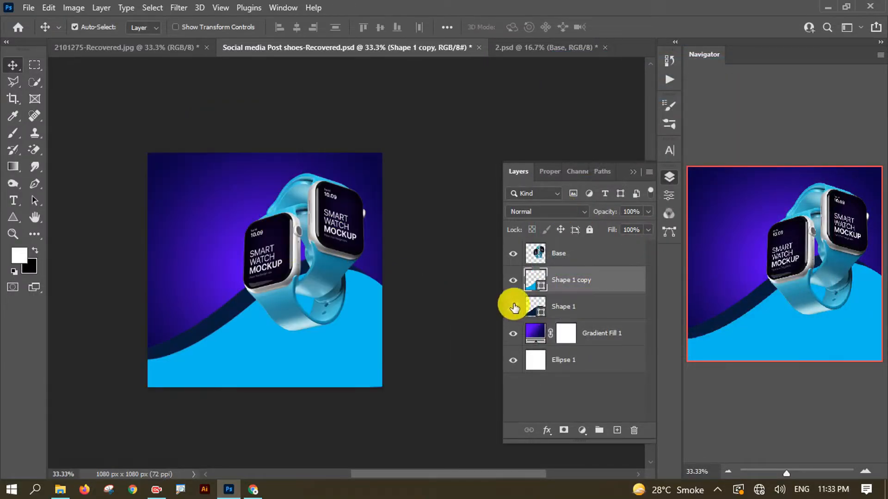
Step: Duplicate the Base watch layer and flip the copy vertically beneath the original, at about 80% height
{"action": "left_click", "coordinate": [567, 259]}
{"action": "key", "text": "ctrl+j"}
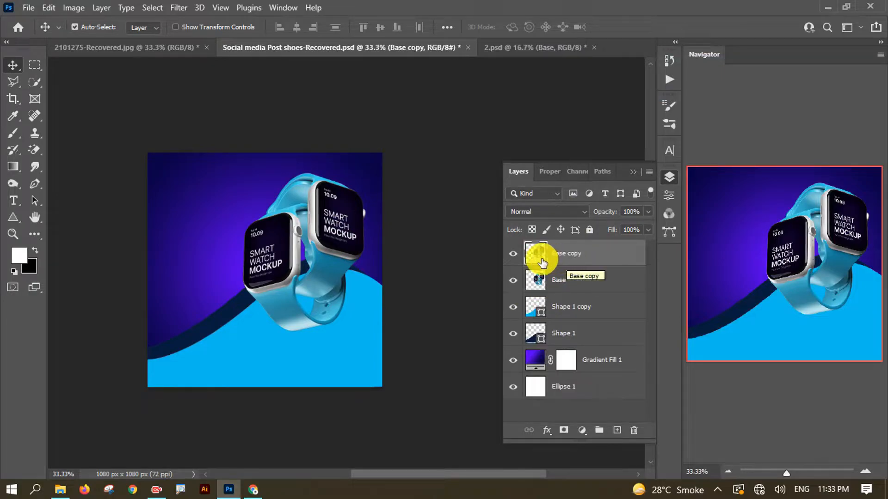
{"action": "key", "text": "ctrl+t"}
{"action": "left_click_drag", "start_coordinate": [317, 183], "coordinate": [342, 457]}
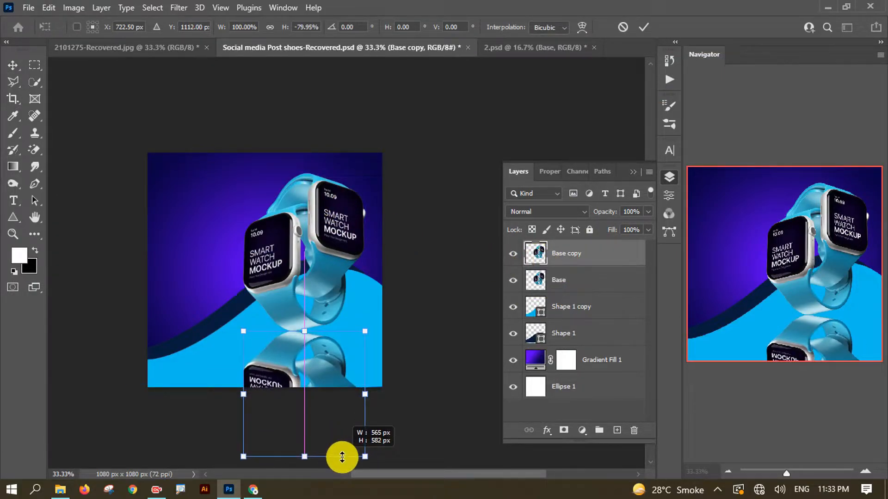
Step: Rotate the flipped watch copy to about -23 degrees, nudge it up under the watches and commit the transform
{"action": "left_click_drag", "start_coordinate": [376, 349], "coordinate": [371, 298]}
{"action": "left_click_drag", "start_coordinate": [322, 383], "coordinate": [335, 373]}
{"action": "left_click_drag", "start_coordinate": [384, 339], "coordinate": [384, 335]}
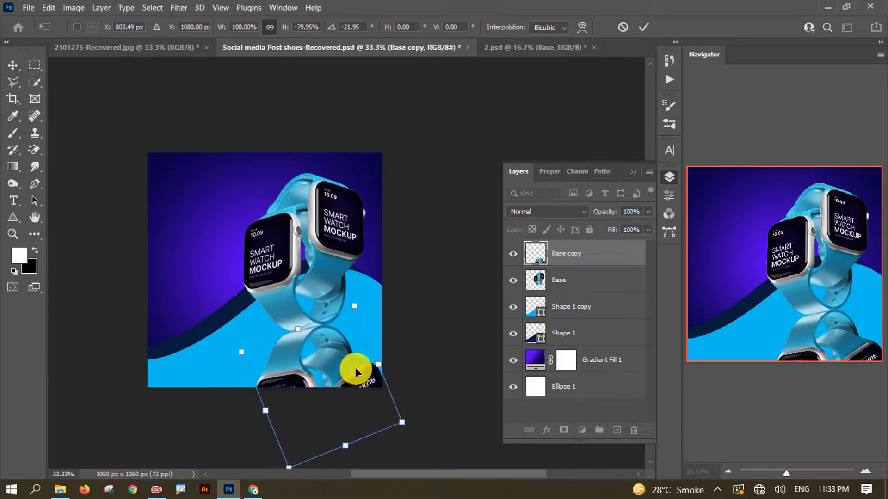
{"action": "left_click_drag", "start_coordinate": [382, 311], "coordinate": [382, 307]}
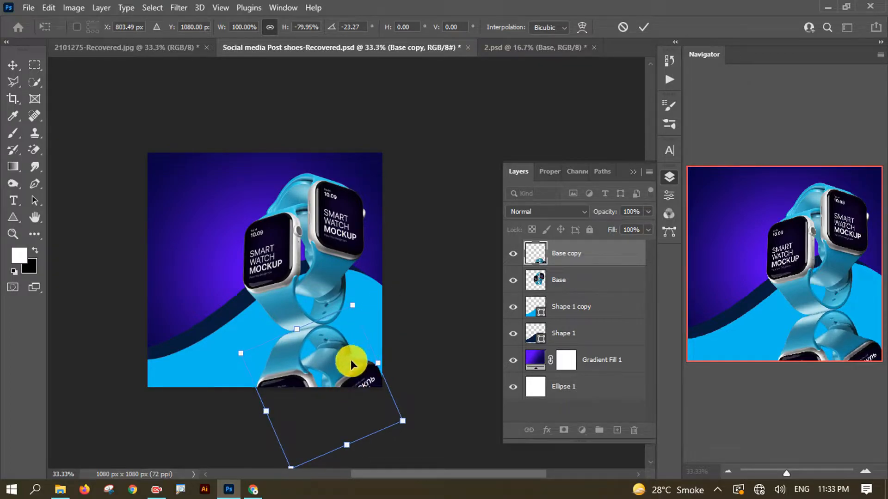
{"action": "key", "text": "Up"}
{"action": "key", "text": "Up"}
{"action": "key", "text": "Up"}
{"action": "key", "text": "Return"}
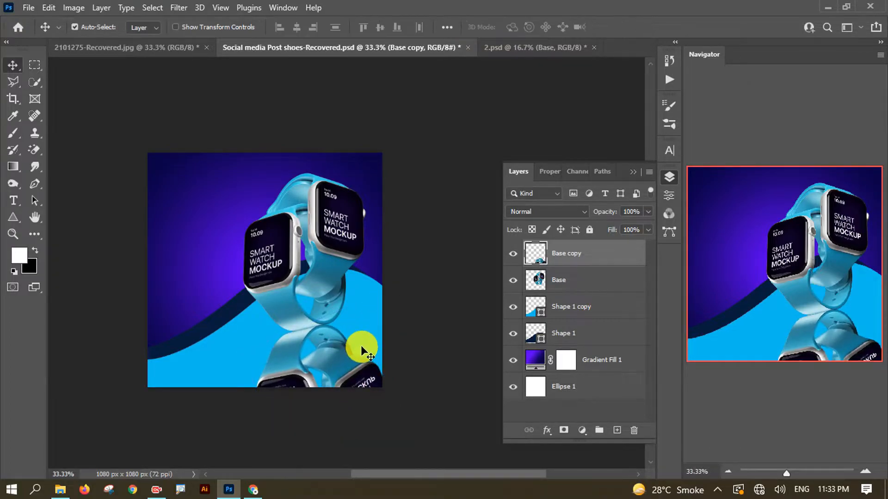
Step: Prepare the Gradient tool with a white-to-transparent gradient whose ending opacity stop is 0%
{"action": "left_click_drag", "start_coordinate": [327, 357], "coordinate": [307, 303]}
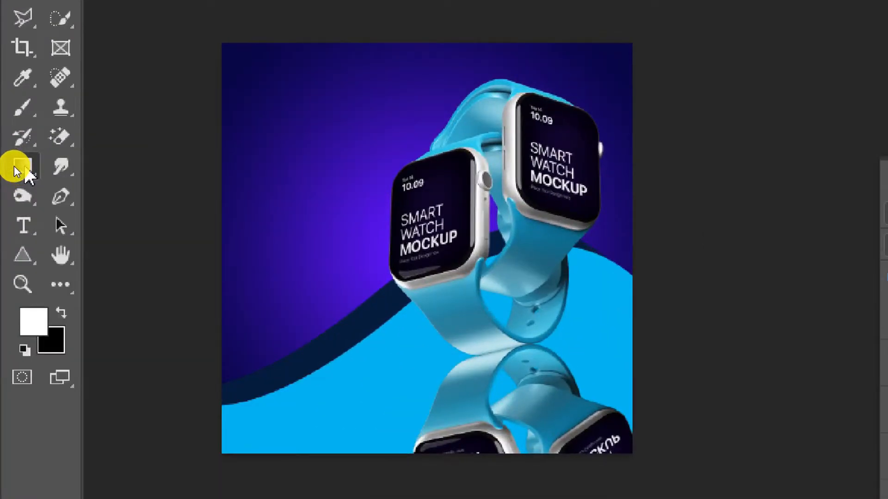
{"action": "left_click", "coordinate": [19, 170]}
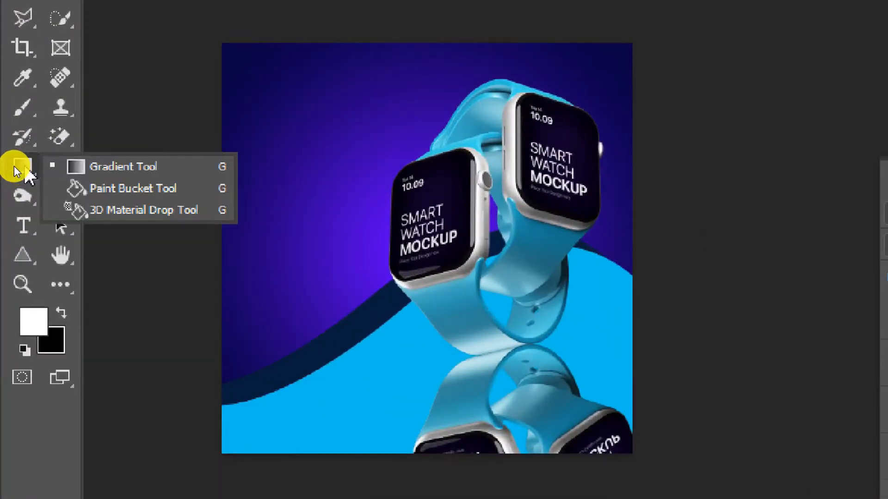
{"action": "key", "text": "i"}
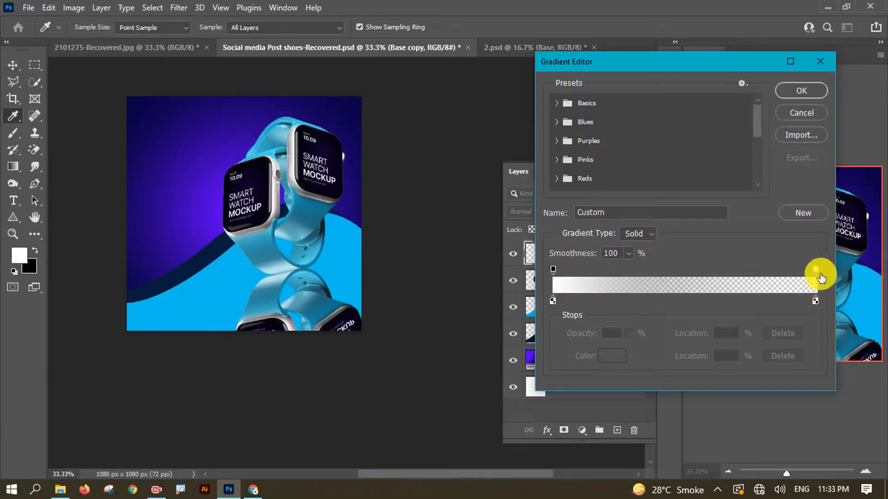
{"action": "left_click", "coordinate": [816, 270]}
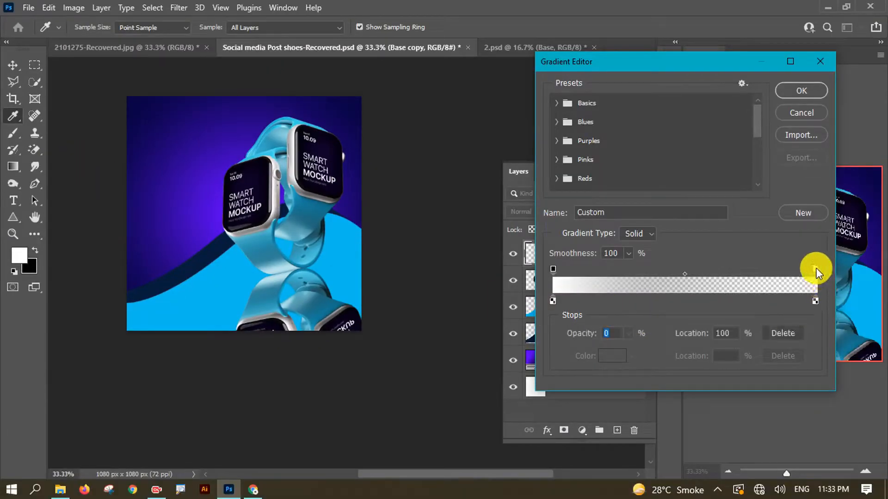
{"action": "left_click", "coordinate": [628, 333]}
{"action": "left_click", "coordinate": [796, 91]}
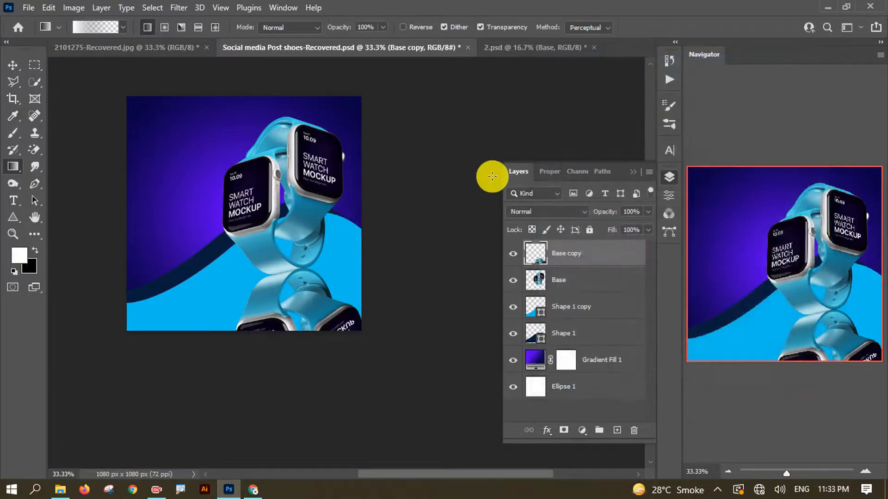
Step: Fade the reflection with repeated upward gradient passes from below the canvas and move the Base copy layer beneath Base
{"action": "left_click_drag", "start_coordinate": [356, 373], "coordinate": [340, 331]}
{"action": "left_click_drag", "start_coordinate": [408, 436], "coordinate": [331, 234]}
{"action": "left_click_drag", "start_coordinate": [332, 457], "coordinate": [245, 226]}
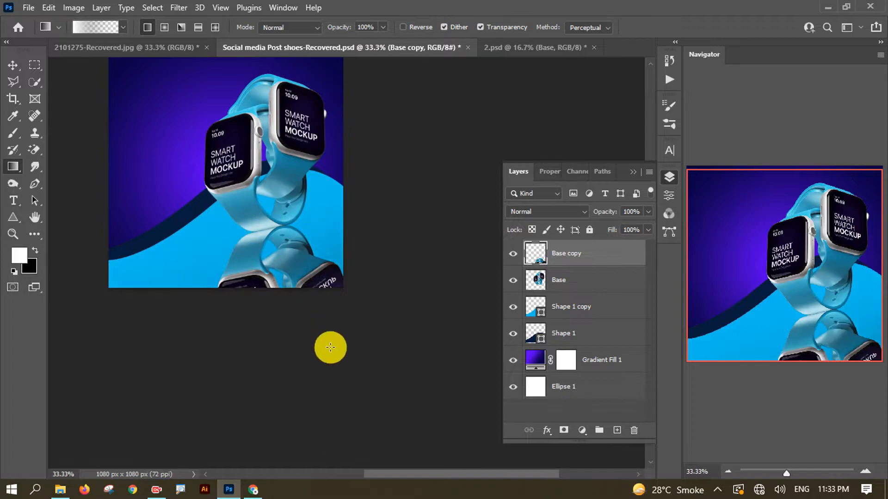
{"action": "left_click_drag", "start_coordinate": [255, 456], "coordinate": [253, 172]}
{"action": "left_click_drag", "start_coordinate": [418, 436], "coordinate": [264, 231]}
{"action": "left_click_drag", "start_coordinate": [420, 350], "coordinate": [293, 265]}
{"action": "left_click_drag", "start_coordinate": [400, 461], "coordinate": [268, 259]}
{"action": "left_click_drag", "start_coordinate": [386, 445], "coordinate": [254, 194]}
{"action": "left_click_drag", "start_coordinate": [289, 384], "coordinate": [218, 185]}
{"action": "left_click_drag", "start_coordinate": [319, 434], "coordinate": [247, 244]}
{"action": "left_click_drag", "start_coordinate": [258, 410], "coordinate": [240, 223]}
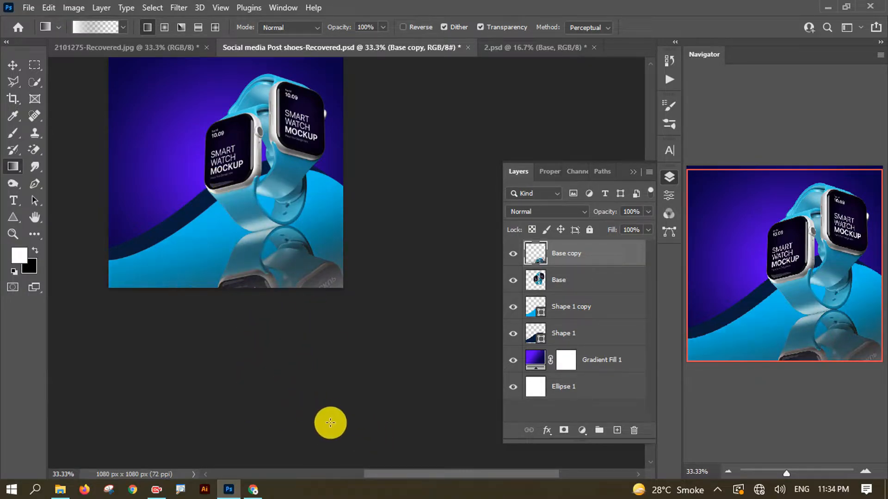
{"action": "left_click_drag", "start_coordinate": [296, 419], "coordinate": [247, 267]}
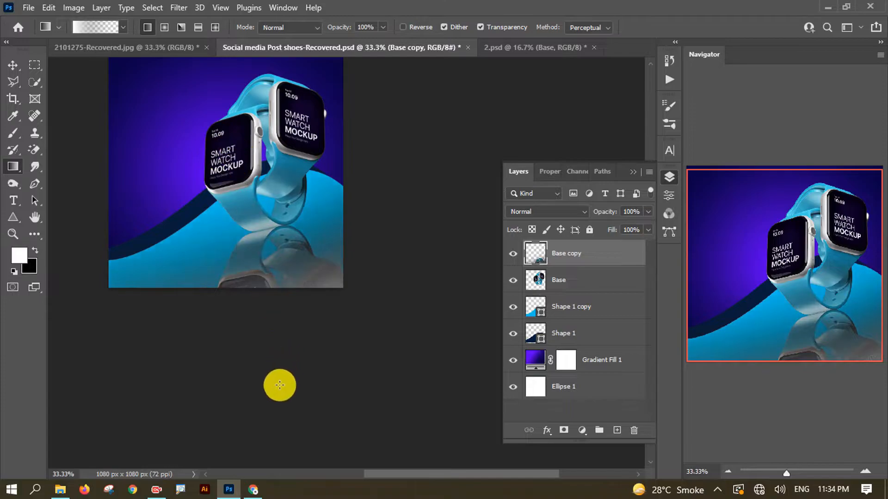
{"action": "left_click_drag", "start_coordinate": [611, 256], "coordinate": [605, 289]}
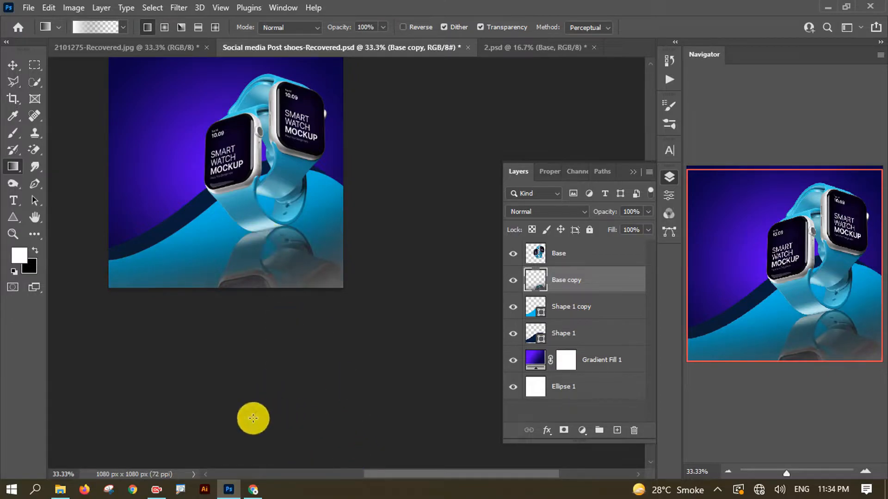
Step: Try further gradient passes across the reflection from different angles, undoing the unwanted ones
{"action": "left_click_drag", "start_coordinate": [342, 407], "coordinate": [239, 187]}
{"action": "key", "text": "ctrl+z"}
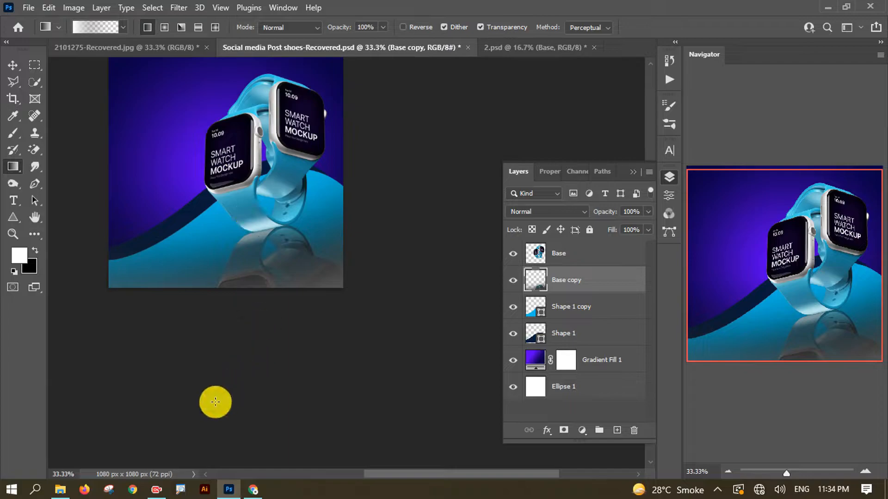
{"action": "left_click_drag", "start_coordinate": [215, 403], "coordinate": [305, 133]}
{"action": "key", "text": "ctrl+z"}
{"action": "left_click_drag", "start_coordinate": [296, 372], "coordinate": [259, 179]}
{"action": "key", "text": "ctrl+z"}
{"action": "left_click_drag", "start_coordinate": [443, 446], "coordinate": [275, 180]}
{"action": "left_click_drag", "start_coordinate": [276, 382], "coordinate": [249, 135]}
{"action": "key", "text": "ctrl+z"}
Step: Lower the Base copy reflection layer's opacity to 47%
{"action": "left_click_drag", "start_coordinate": [314, 124], "coordinate": [312, 208]}
{"action": "left_click_drag", "start_coordinate": [265, 296], "coordinate": [270, 271]}
{"action": "left_click", "coordinate": [648, 211]}
{"action": "left_click_drag", "start_coordinate": [634, 225], "coordinate": [617, 226]}
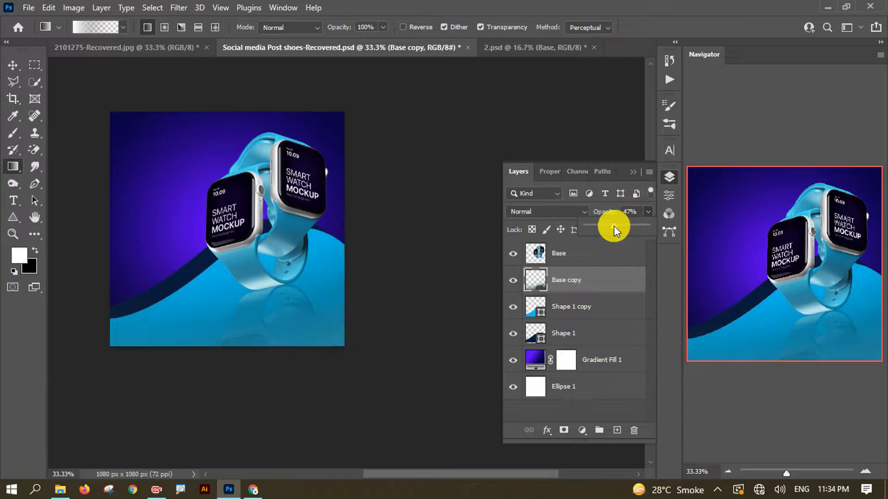
{"action": "left_click", "coordinate": [632, 213]}
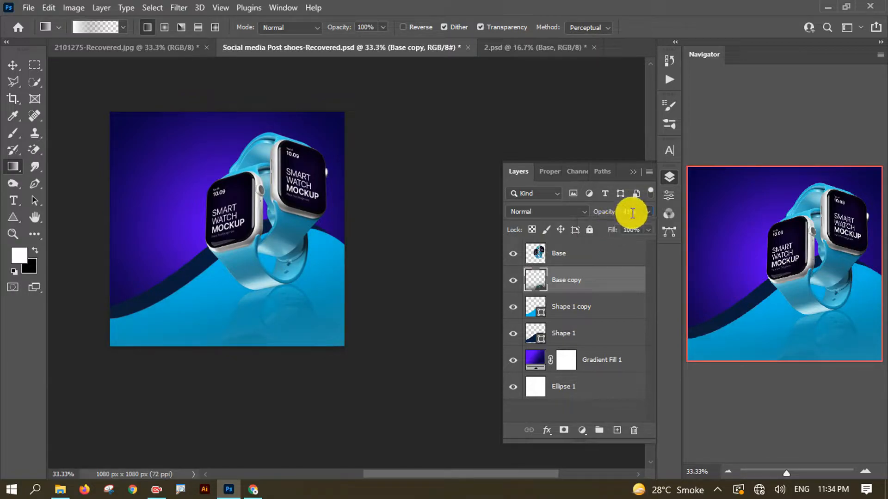
{"action": "key", "text": "Return"}
Step: Create a white 50-sided polygon, 100 by 100 px, above the Base layer in the lower-left part of the blue wave
{"action": "left_click", "coordinate": [431, 259], "text": "ctrl"}
{"action": "left_click_drag", "start_coordinate": [323, 175], "coordinate": [333, 199]}
{"action": "left_click_drag", "start_coordinate": [275, 245], "coordinate": [317, 253]}
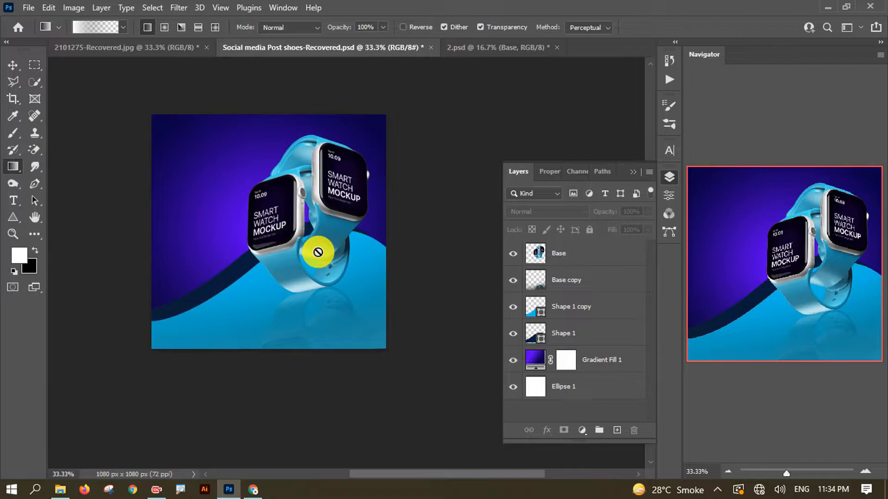
{"action": "left_click", "coordinate": [317, 252], "text": "ctrl"}
{"action": "right_click", "coordinate": [11, 218]}
{"action": "left_click", "coordinate": [65, 254]}
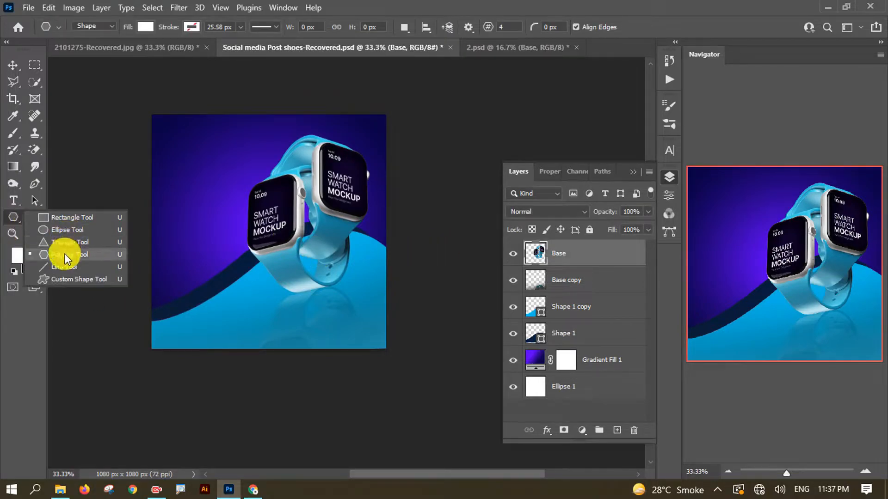
{"action": "left_click", "coordinate": [216, 314]}
{"action": "left_click", "coordinate": [399, 263]}
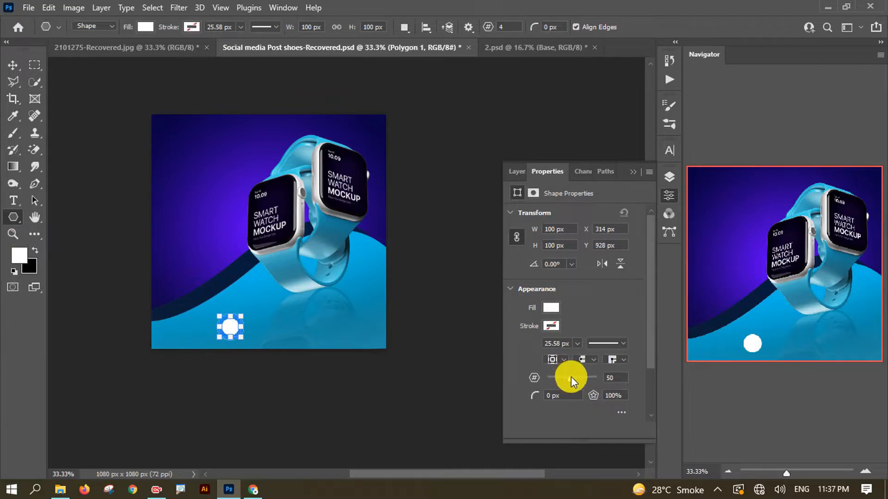
{"action": "key", "text": "Return"}
{"action": "key", "text": "Return"}
{"action": "left_click", "coordinate": [513, 173]}
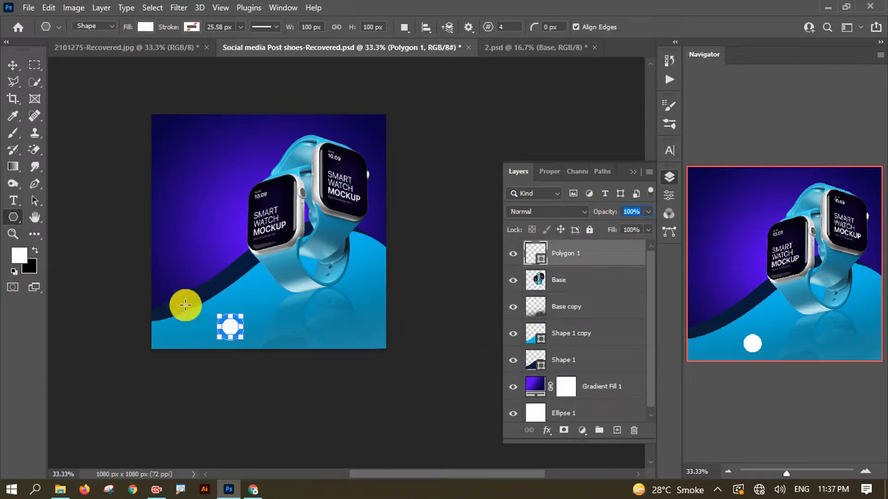
Step: Give the white Polygon 1 circle on the blue wave a dark navy stroke
{"action": "key", "text": "ctrl+plus"}
{"action": "left_click_drag", "start_coordinate": [213, 307], "coordinate": [298, 282]}
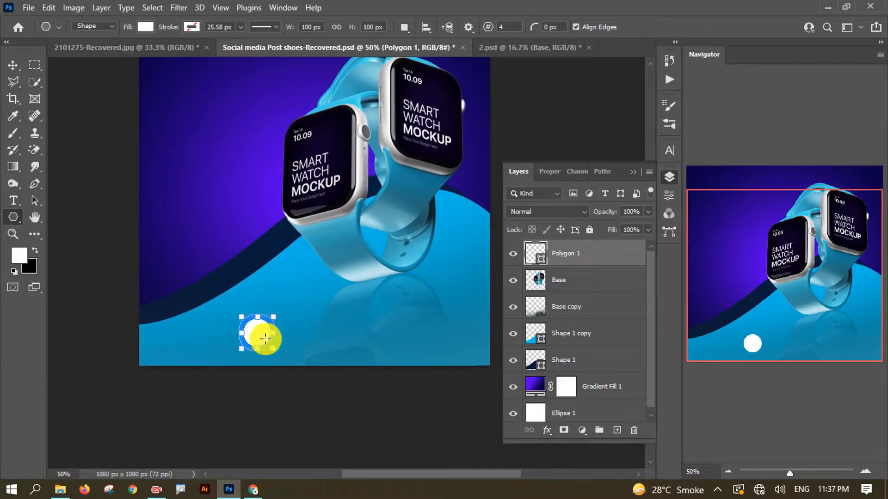
{"action": "left_click", "coordinate": [583, 281]}
{"action": "left_click", "coordinate": [587, 256]}
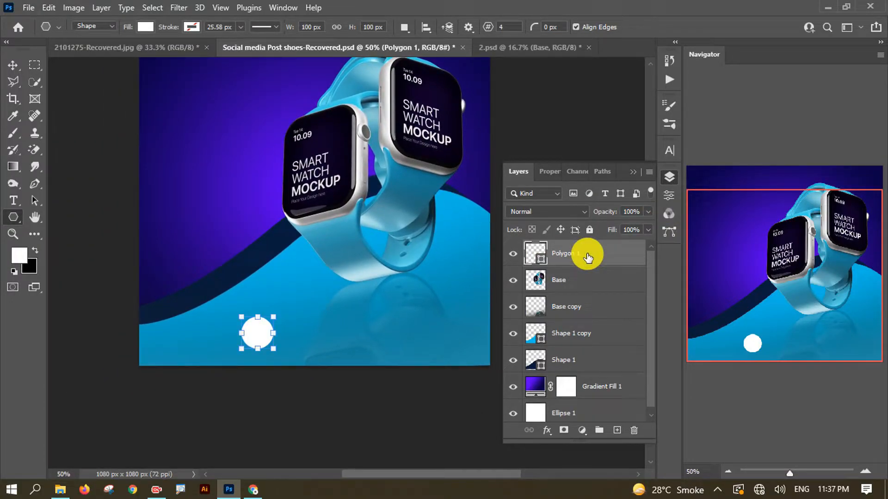
{"action": "left_click", "coordinate": [194, 28]}
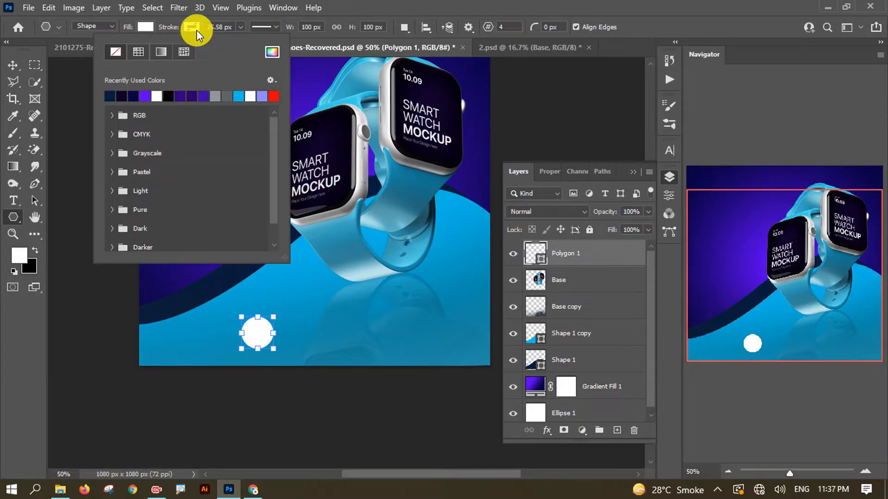
{"action": "left_click", "coordinate": [136, 98]}
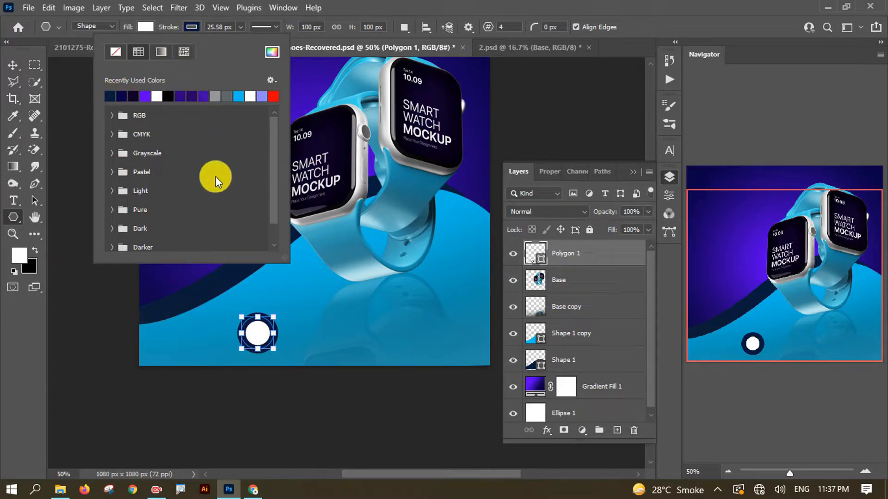
Step: Match the circle's stroke colour to the dark navy band of the wave, 071d3d
{"action": "left_click", "coordinate": [546, 252]}
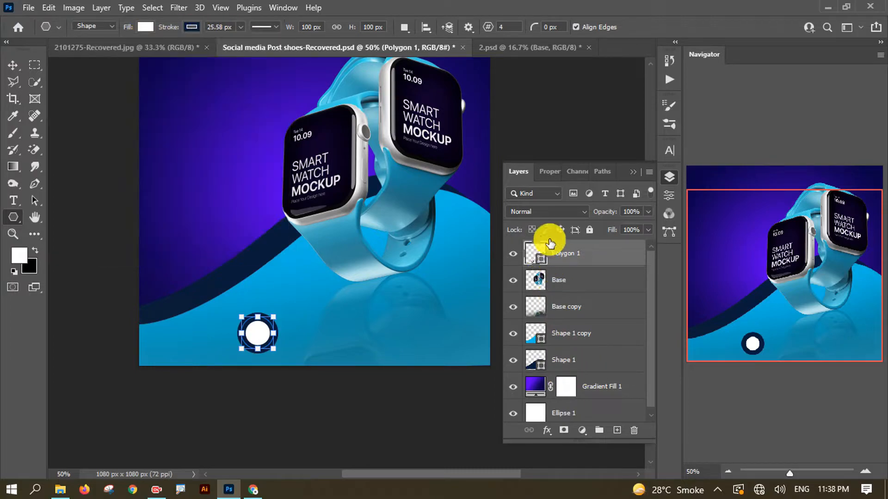
{"action": "left_click", "coordinate": [548, 172]}
{"action": "left_click", "coordinate": [553, 326]}
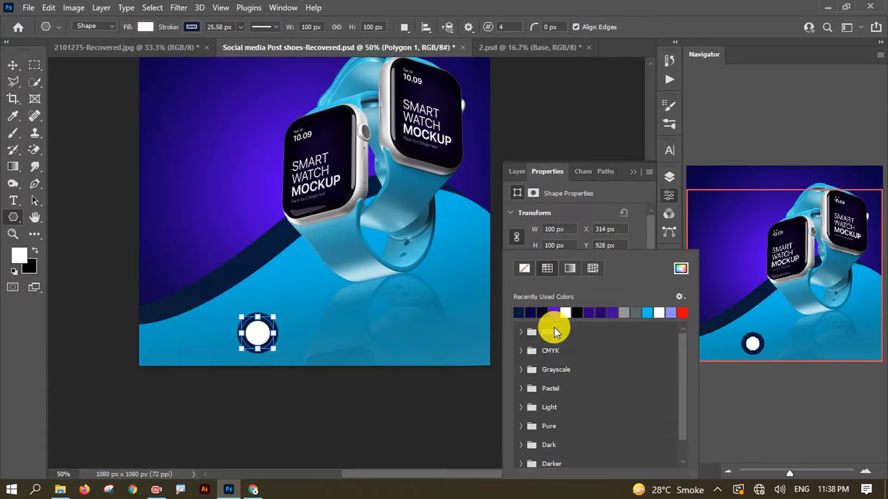
{"action": "left_click", "coordinate": [680, 269]}
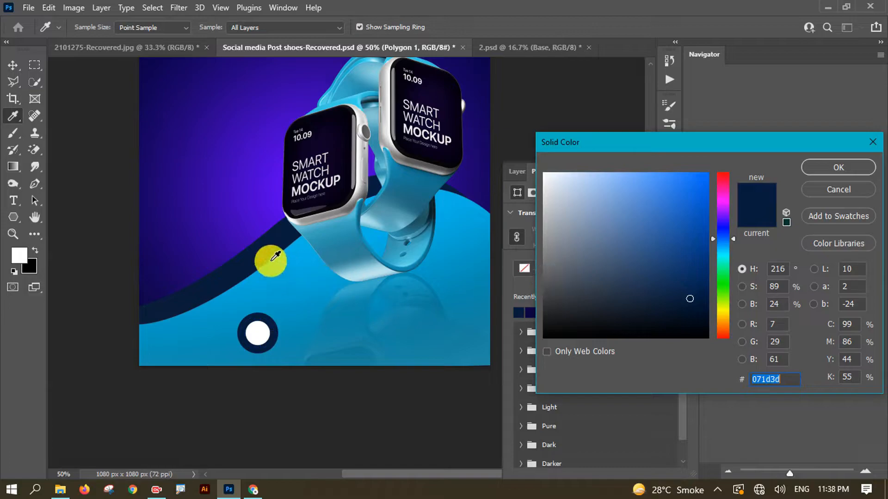
{"action": "left_click", "coordinate": [803, 167]}
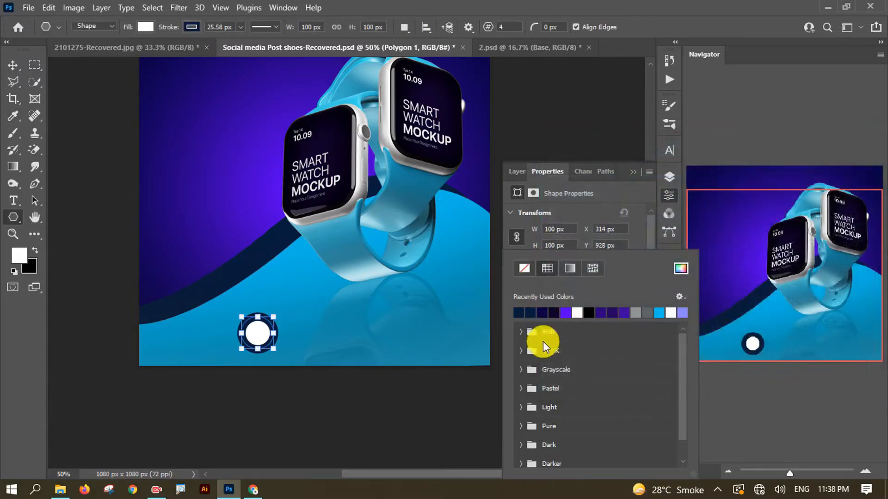
{"action": "left_click", "coordinate": [532, 176]}
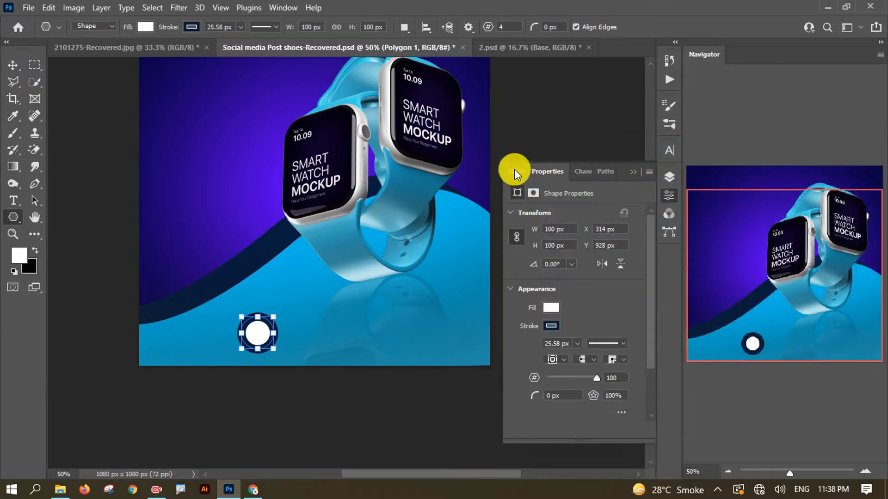
Step: Set the circle's stroke width to 26.22 px and change the stroke to a dashed line
{"action": "left_click_drag", "start_coordinate": [564, 352], "coordinate": [580, 357]}
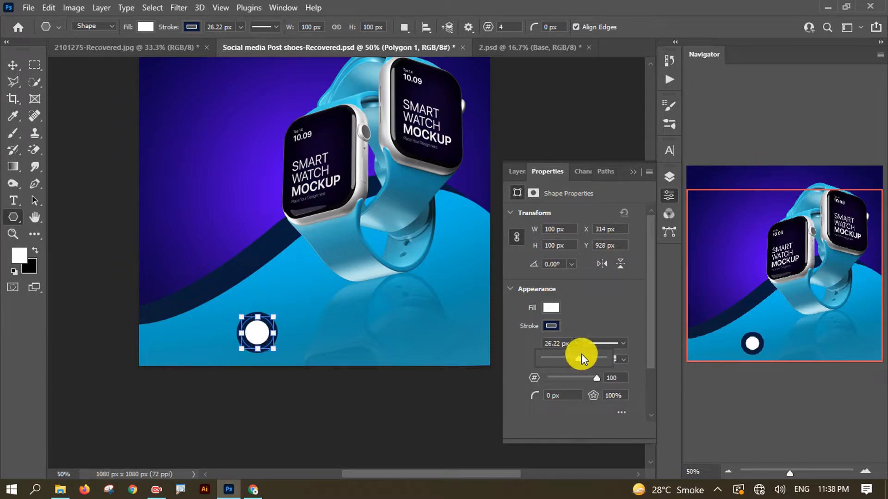
{"action": "left_click", "coordinate": [553, 327]}
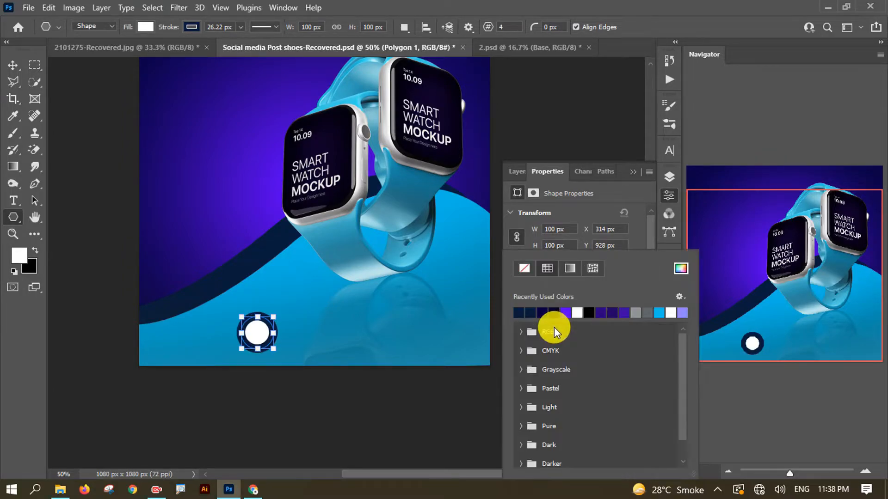
{"action": "key", "text": "Escape"}
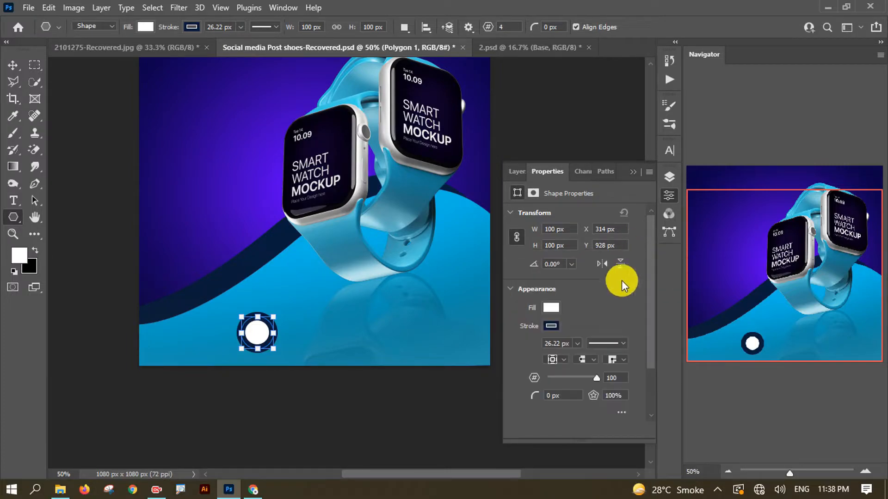
{"action": "left_click", "coordinate": [604, 348]}
{"action": "left_click", "coordinate": [584, 386]}
{"action": "left_click", "coordinate": [593, 320]}
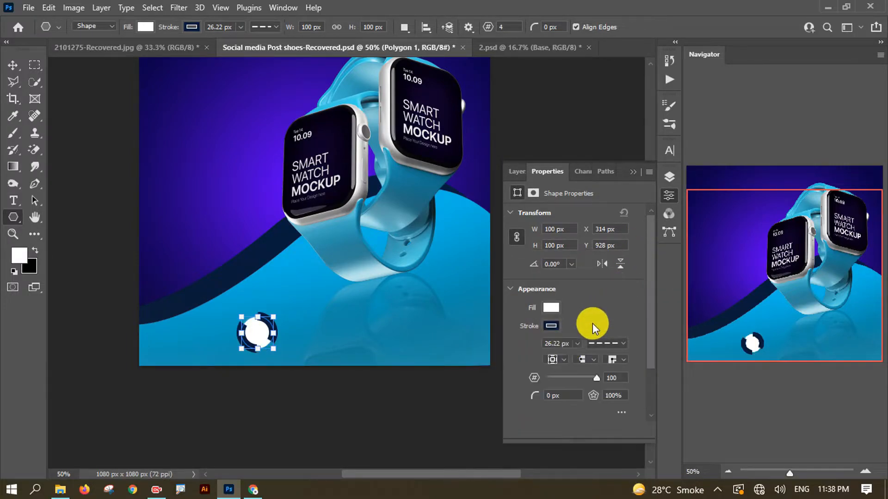
Step: Reduce the circle's dashed stroke width to 15.97 px
{"action": "left_click", "coordinate": [577, 343]}
{"action": "left_click", "coordinate": [566, 358]}
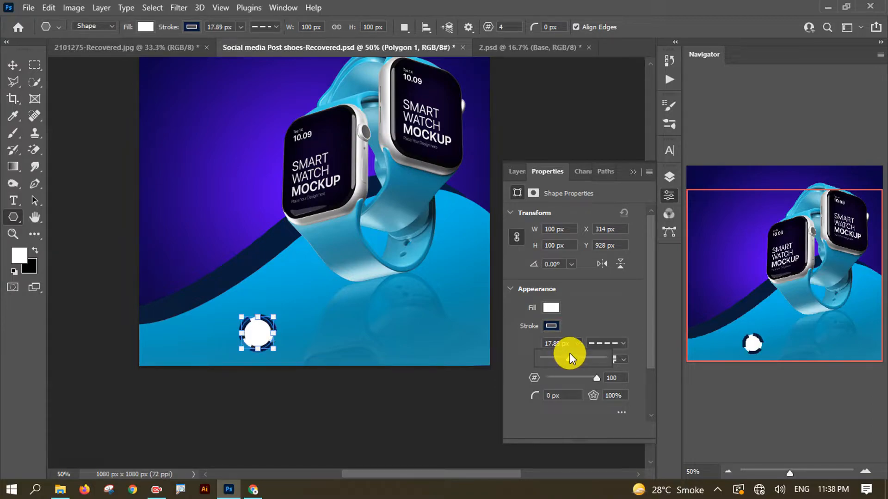
{"action": "left_click_drag", "start_coordinate": [570, 356], "coordinate": [565, 356]}
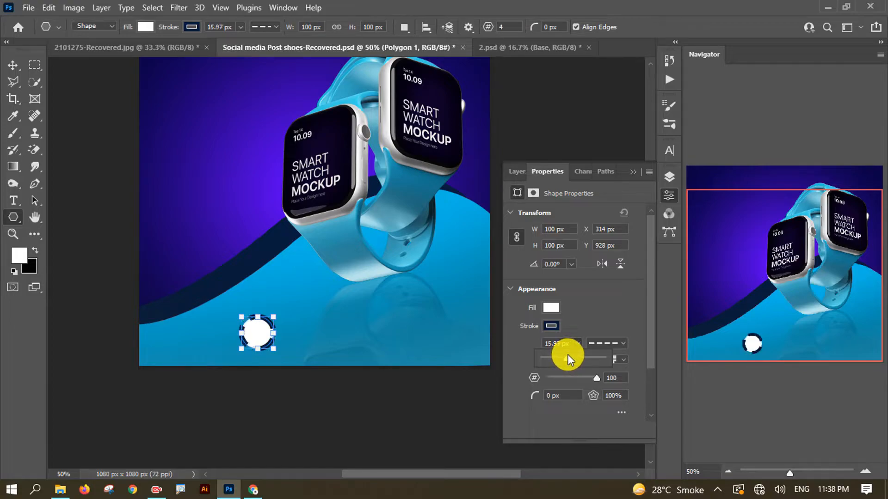
Step: Try black, purple and light blue fills on the circle, then return its fill to white
{"action": "left_click", "coordinate": [548, 308]}
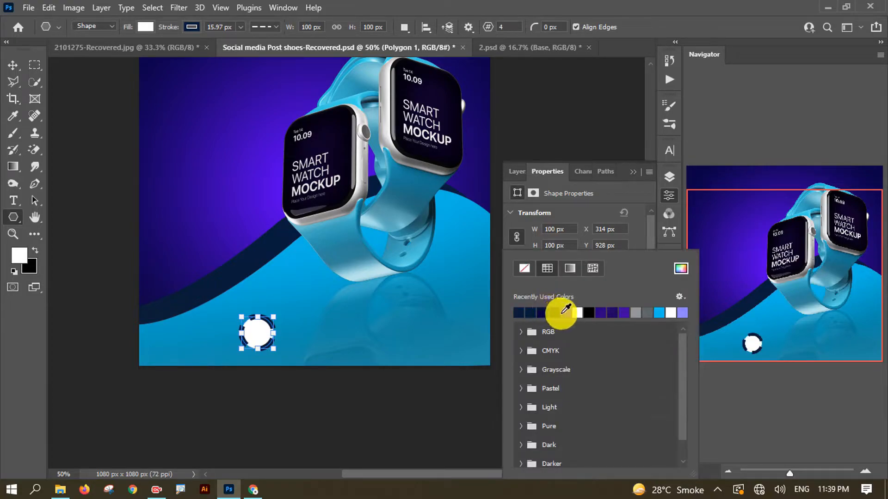
{"action": "left_click", "coordinate": [588, 313]}
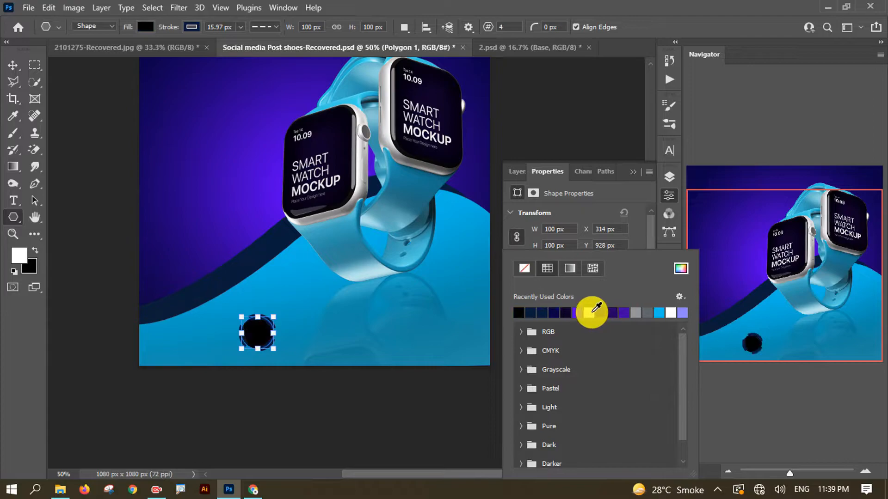
{"action": "left_click", "coordinate": [554, 313]}
{"action": "left_click", "coordinate": [542, 313]}
{"action": "left_click", "coordinate": [542, 313]}
{"action": "left_click", "coordinate": [624, 313]}
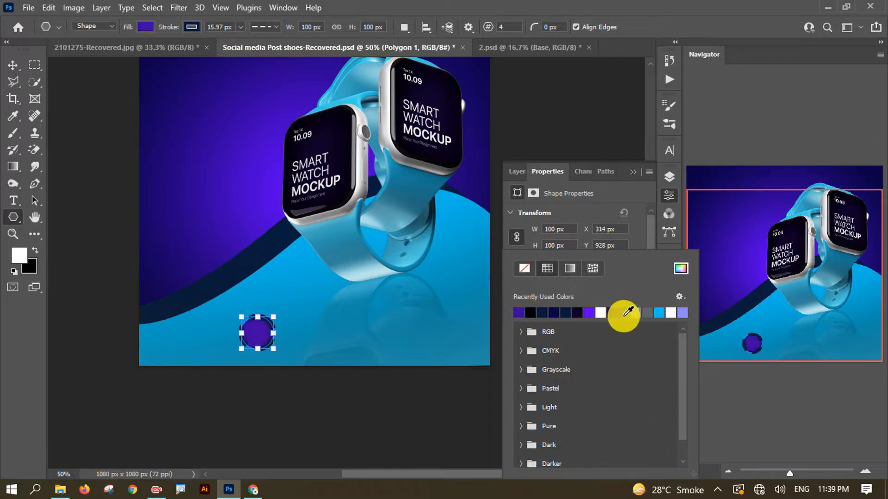
{"action": "left_click", "coordinate": [602, 313]}
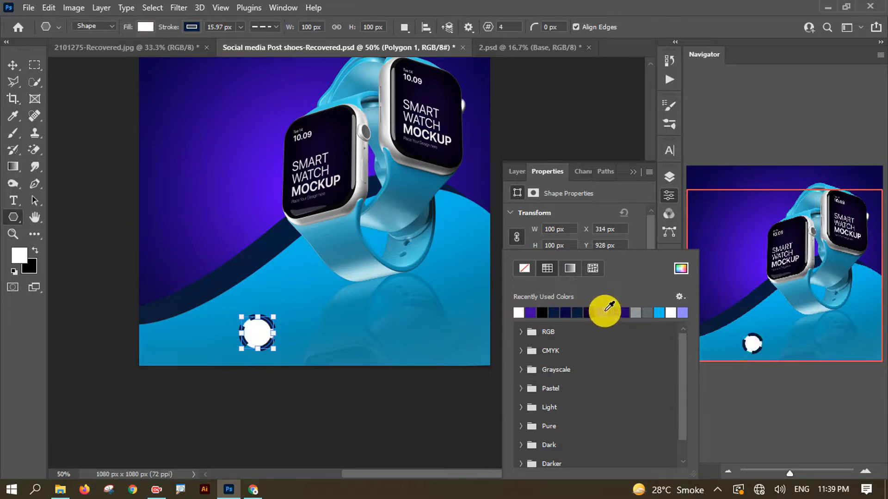
{"action": "left_click", "coordinate": [660, 313]}
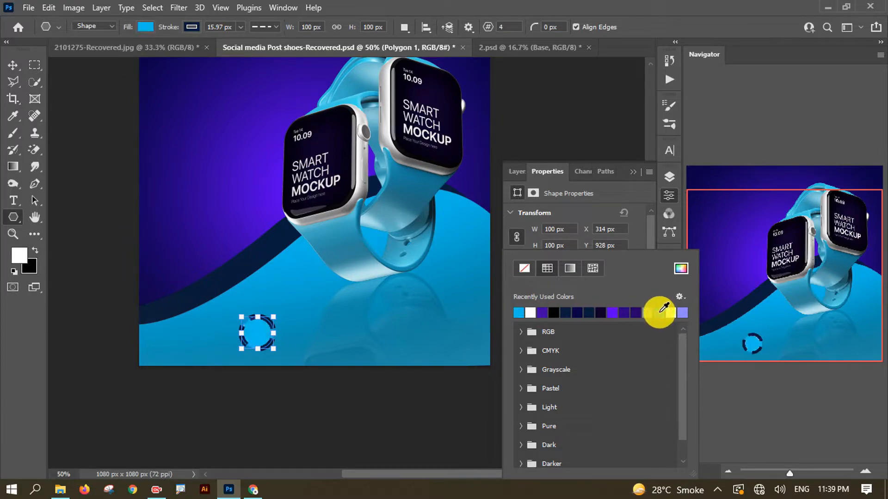
{"action": "left_click", "coordinate": [667, 313]}
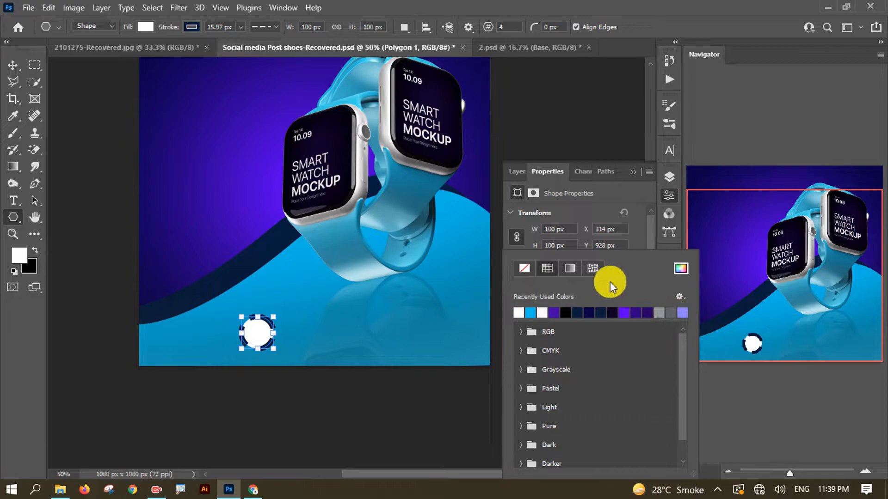
{"action": "left_click", "coordinate": [517, 172]}
{"action": "left_click", "coordinate": [518, 173]}
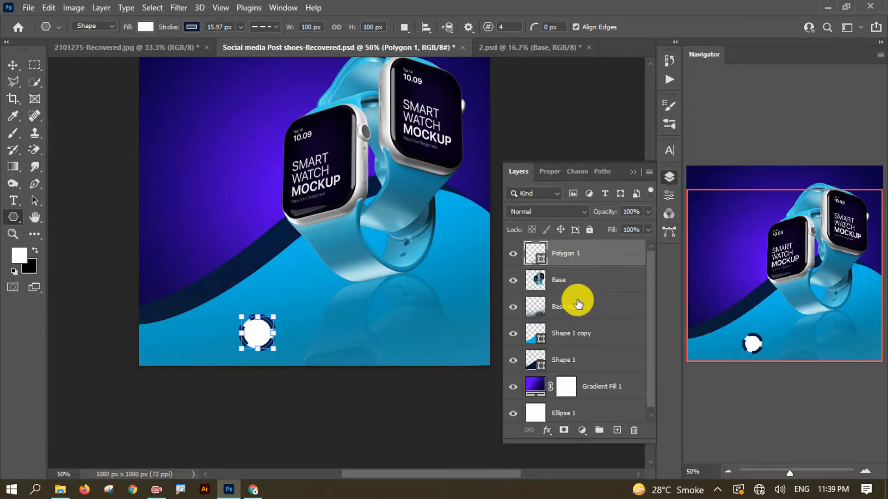
Step: Scale the Polygon 1 circle proportionally to 82.55% and reduce its dashed stroke width to 8.28 px
{"action": "left_click", "coordinate": [579, 261]}
{"action": "left_click", "coordinate": [583, 286]}
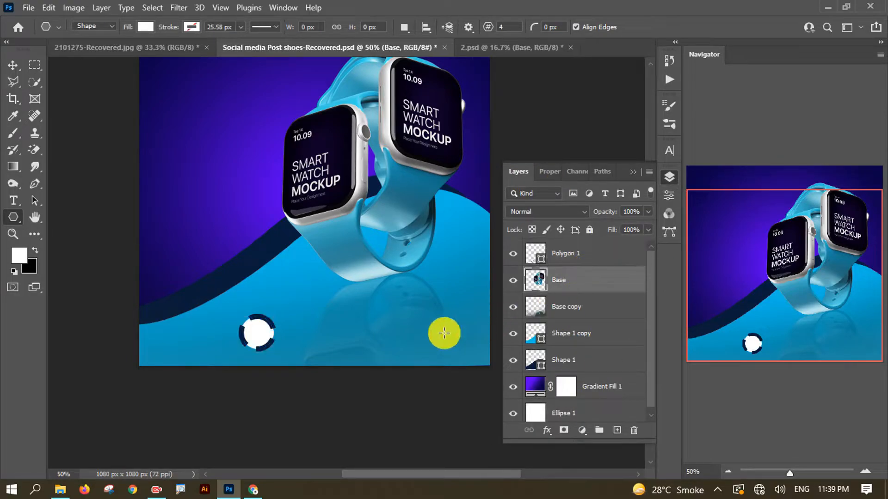
{"action": "left_click", "coordinate": [13, 65]}
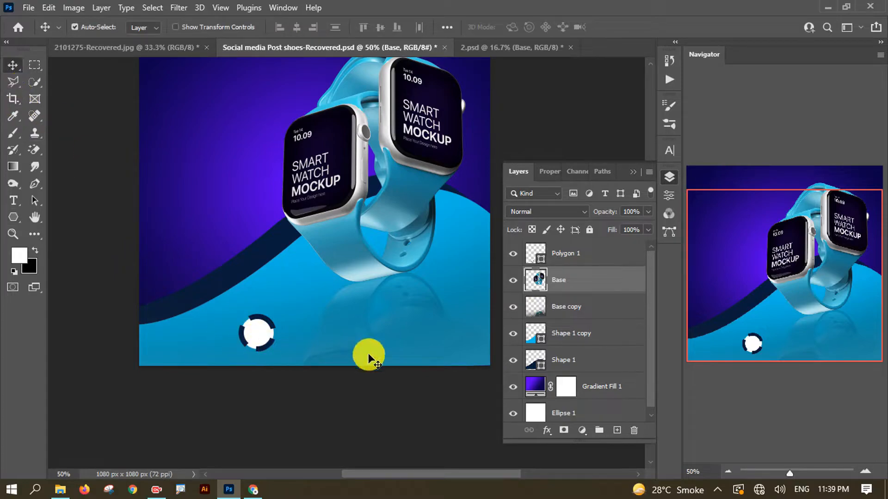
{"action": "left_click", "coordinate": [564, 260]}
{"action": "key", "text": "ctrl+t"}
{"action": "mouse_move", "coordinate": [278, 316]}
{"action": "left_mouse_down"}
{"action": "mouse_move", "coordinate": [272, 317]}
{"action": "mouse_move", "coordinate": [287, 309]}
{"action": "mouse_move", "coordinate": [278, 314]}
{"action": "left_mouse_up"}
{"action": "left_click", "coordinate": [555, 174]}
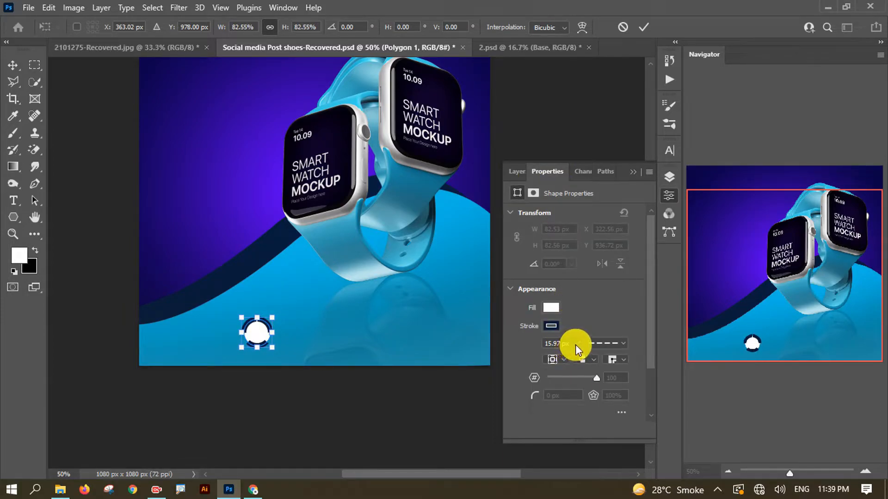
{"action": "left_click", "coordinate": [643, 26]}
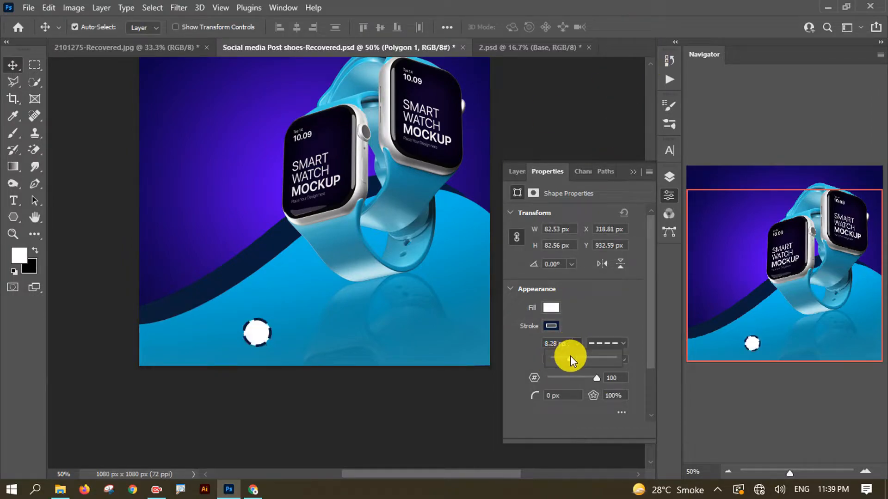
{"action": "left_click", "coordinate": [91, 109]}
{"action": "left_click", "coordinate": [516, 172]}
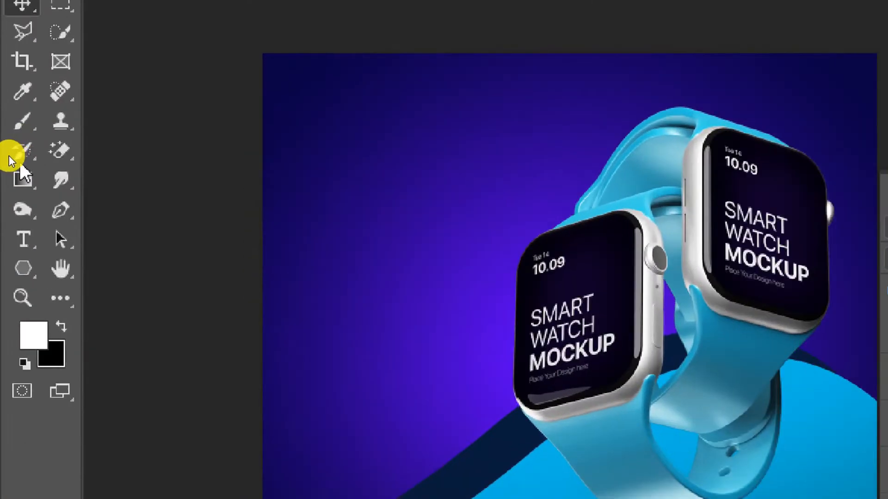
Step: Add the title text SMART WATCH in 67 pt Bebas Neue over the purple background's upper-left area
{"action": "left_click", "coordinate": [23, 251]}
{"action": "left_click", "coordinate": [320, 136]}
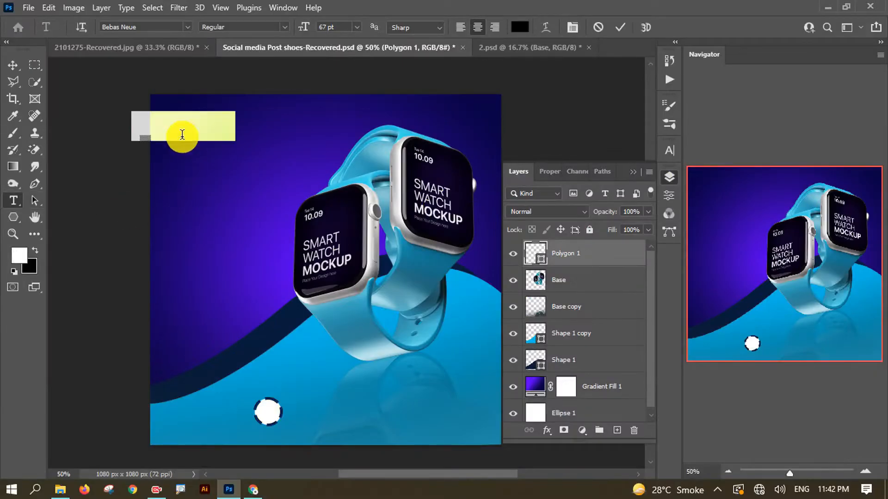
{"action": "type", "text": "SMART"}
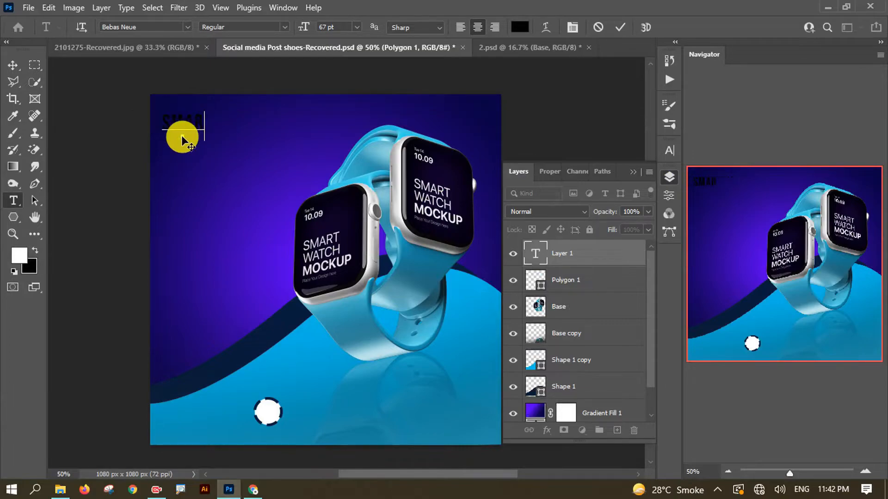
{"action": "type", "text": " WATCH"}
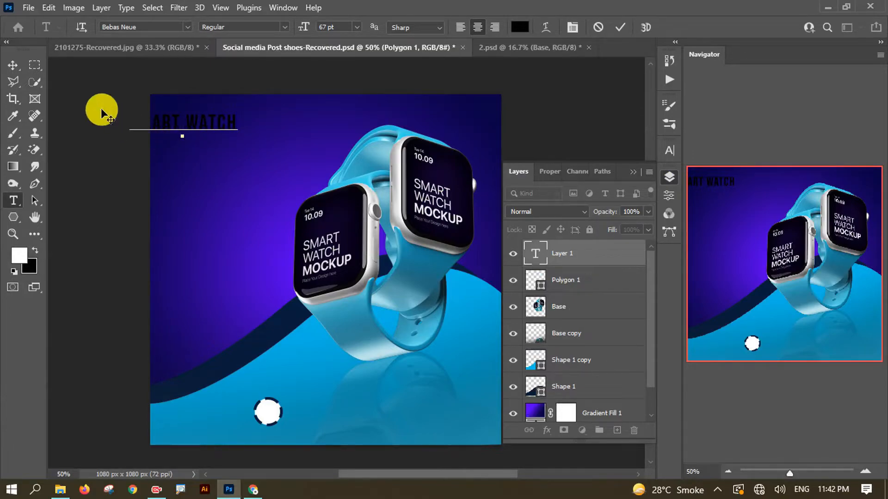
Step: Move the SMART WATCH title fully inside the artboard and scale it to 121.06%
{"action": "left_click", "coordinate": [12, 65]}
{"action": "left_click_drag", "start_coordinate": [227, 129], "coordinate": [266, 140]}
{"action": "key", "text": "ctrl+t"}
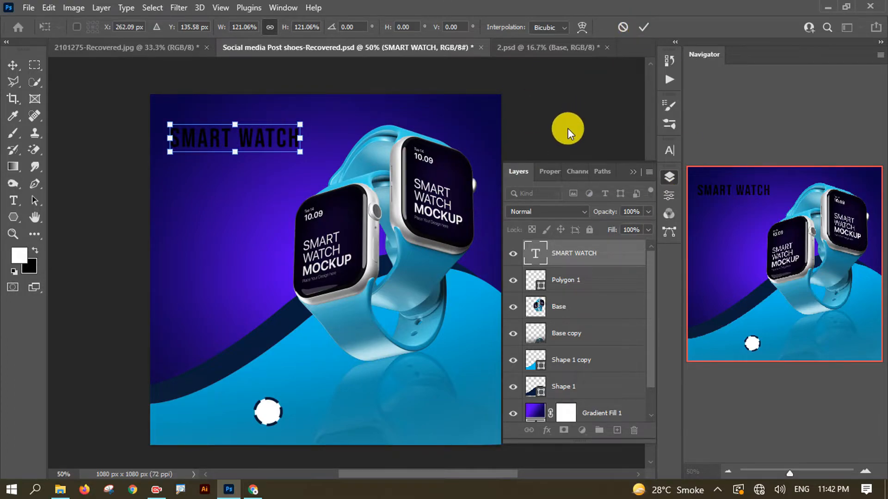
{"action": "left_click", "coordinate": [644, 27]}
Step: Change the colour of the SMART WATCH title text to white
{"action": "left_click", "coordinate": [667, 153]}
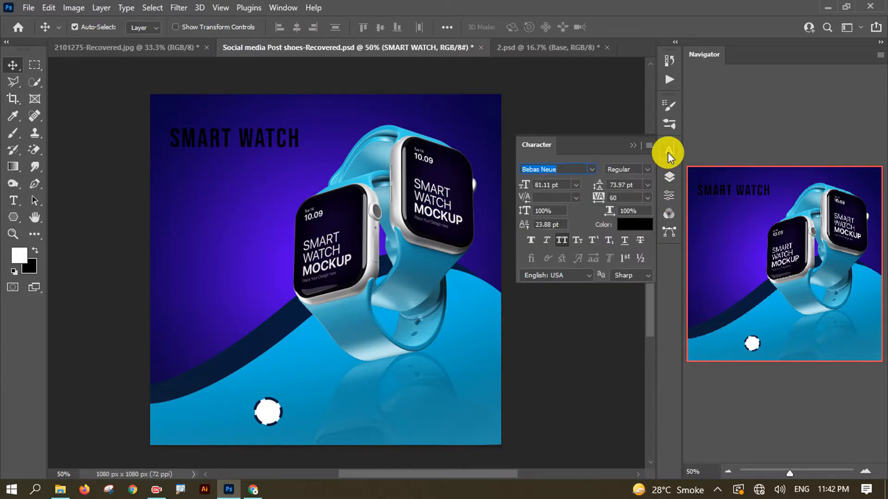
{"action": "double_click", "coordinate": [209, 135]}
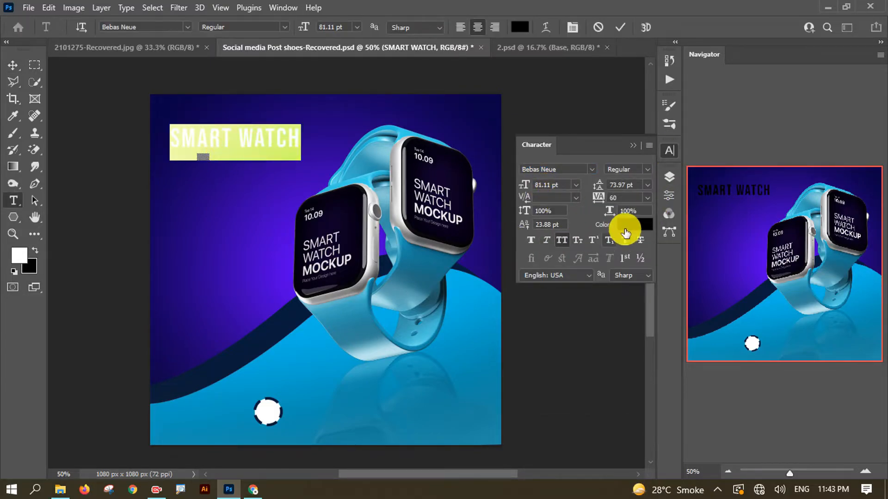
{"action": "left_click", "coordinate": [624, 226]}
{"action": "left_click_drag", "start_coordinate": [575, 230], "coordinate": [502, 155]}
{"action": "left_click", "coordinate": [812, 166]}
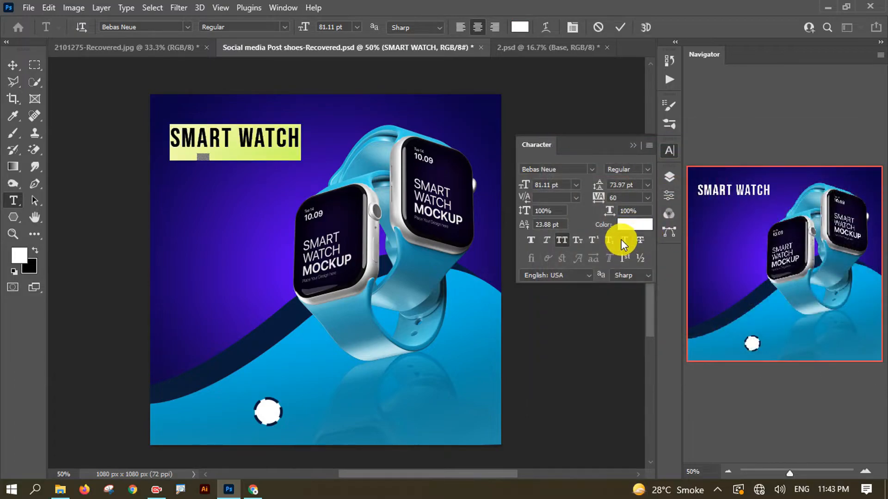
{"action": "left_click", "coordinate": [620, 27]}
{"action": "key", "text": "v"}
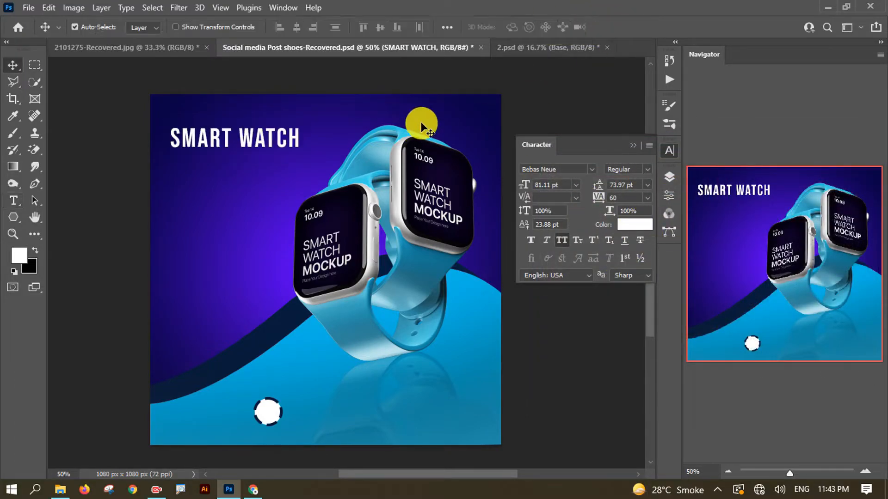
Step: Duplicate the SMART WATCH title directly below itself and change the copy's text to COLLECTION
{"action": "left_click", "coordinate": [666, 178]}
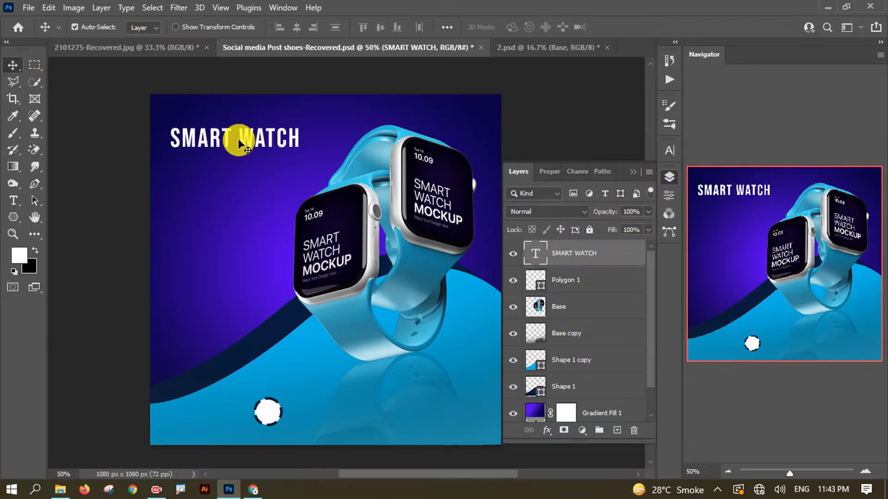
{"action": "left_click_drag", "start_coordinate": [247, 140], "coordinate": [247, 174]}
{"action": "double_click", "coordinate": [248, 170]}
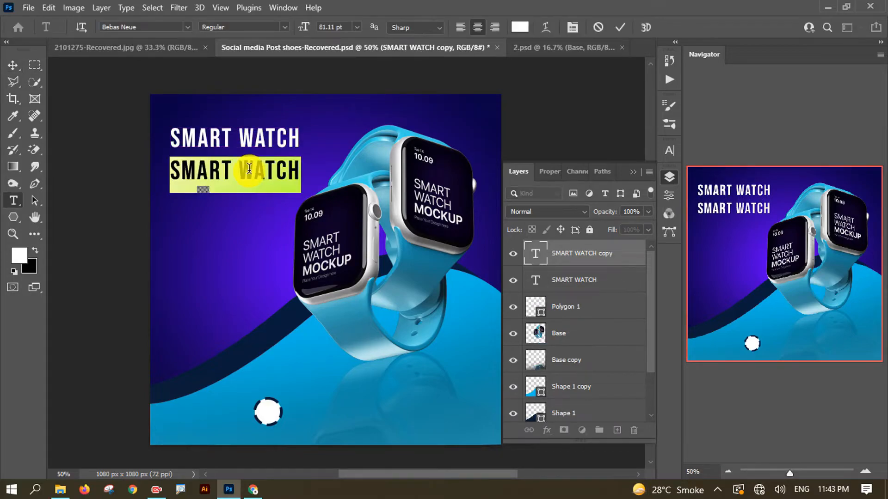
{"action": "type", "text": "COLLECTION"}
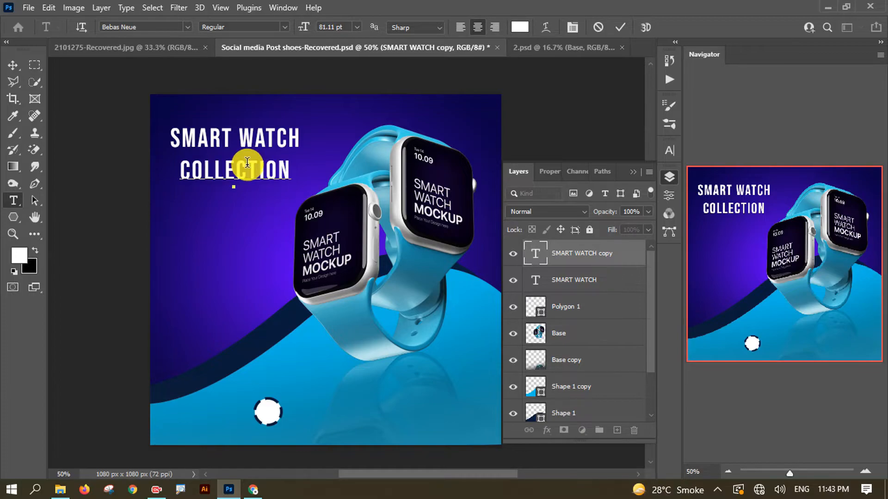
Step: Set the font of the COLLECTION text to Aquire Light
{"action": "left_click", "coordinate": [670, 149]}
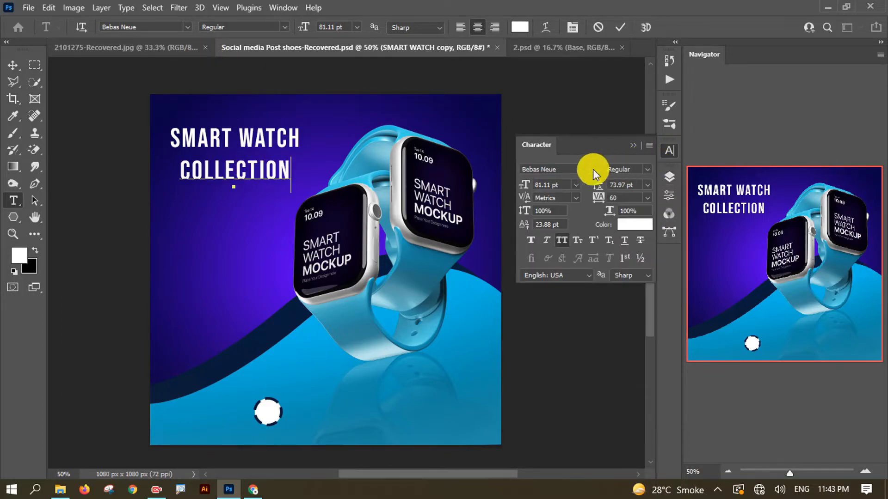
{"action": "left_click", "coordinate": [589, 169]}
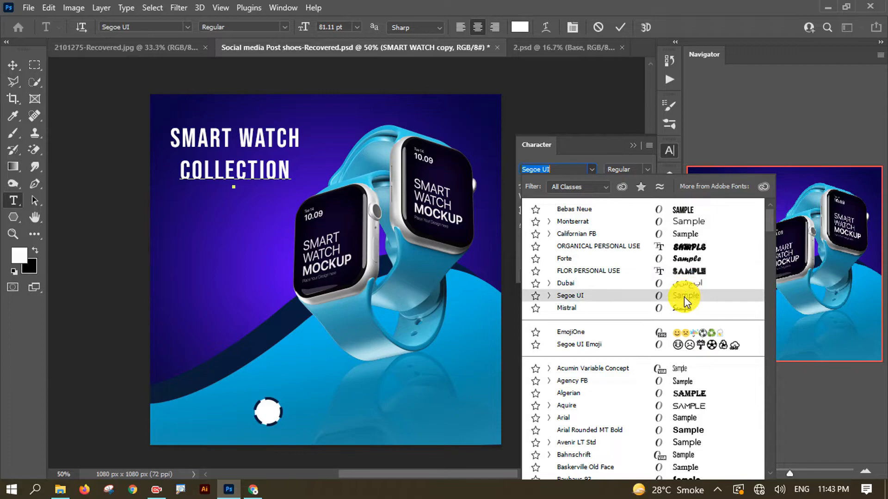
{"action": "left_click", "coordinate": [620, 35]}
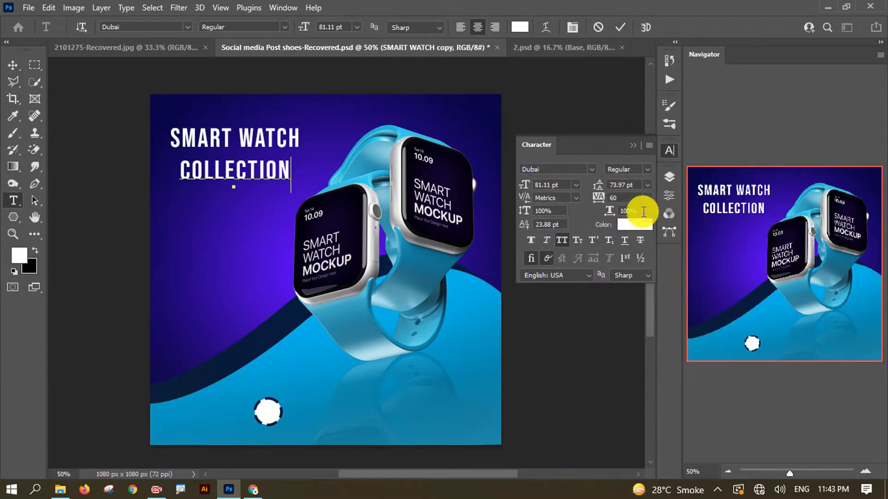
{"action": "left_click", "coordinate": [621, 29]}
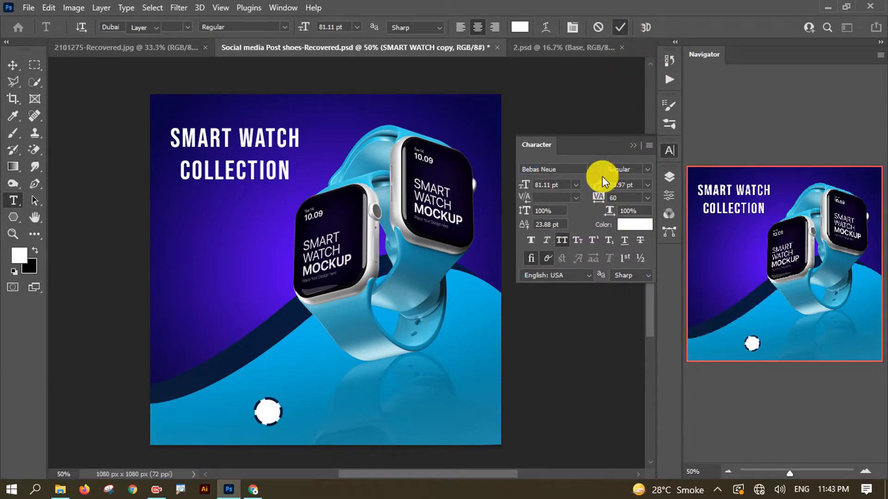
{"action": "left_click", "coordinate": [592, 170]}
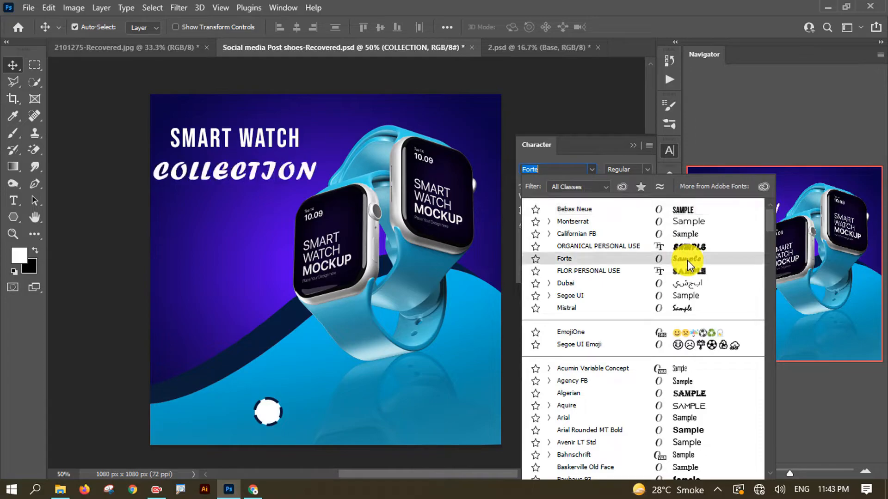
{"action": "left_click", "coordinate": [682, 408]}
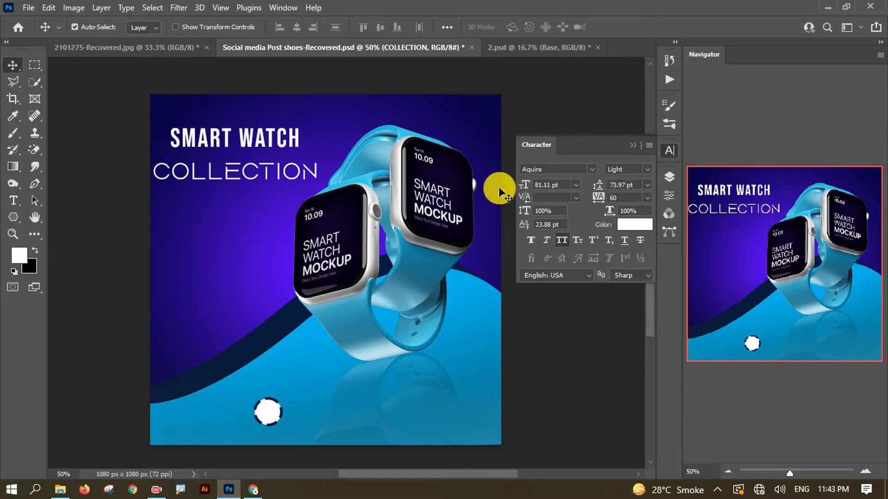
Step: Select the COLLECTION and SMART WATCH text layers and shift them together slightly to the right
{"action": "left_click", "coordinate": [669, 178]}
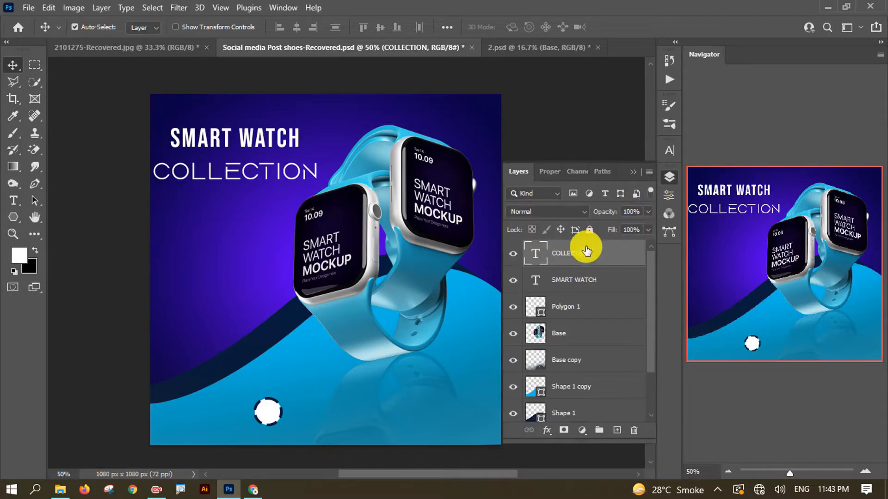
{"action": "left_click", "coordinate": [592, 282], "text": "shift"}
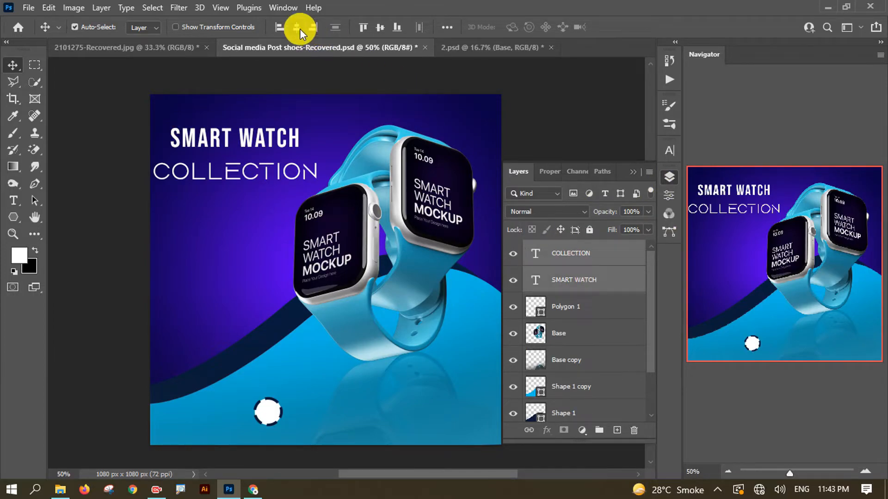
{"action": "left_click", "coordinate": [667, 177]}
{"action": "left_click", "coordinate": [676, 181]}
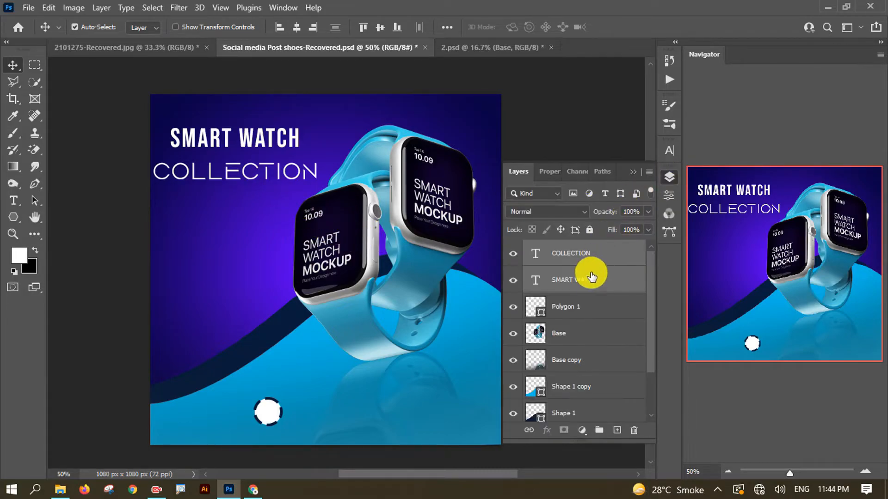
{"action": "left_click_drag", "start_coordinate": [251, 143], "coordinate": [253, 146]}
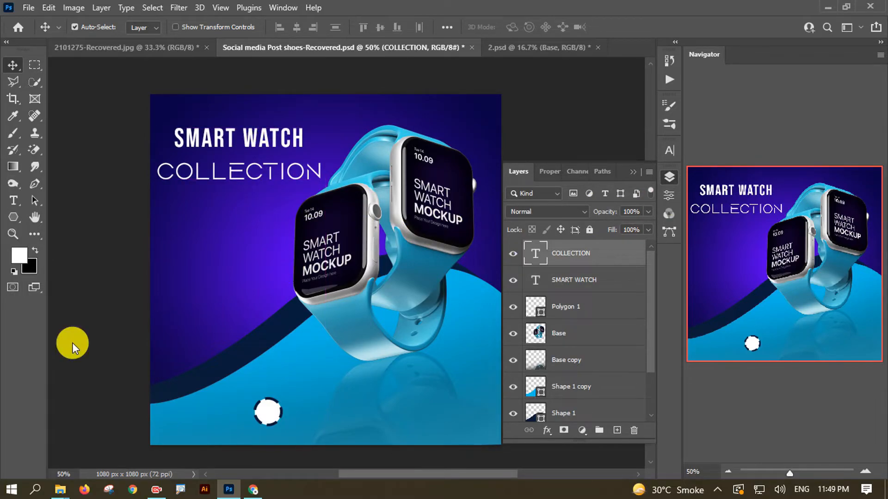
Step: Place the ORDER NOW banner image 4497271 from the order-now-banner.jpg folder as an embedded image and rasterize its layer
{"action": "key", "text": "alt+f"}
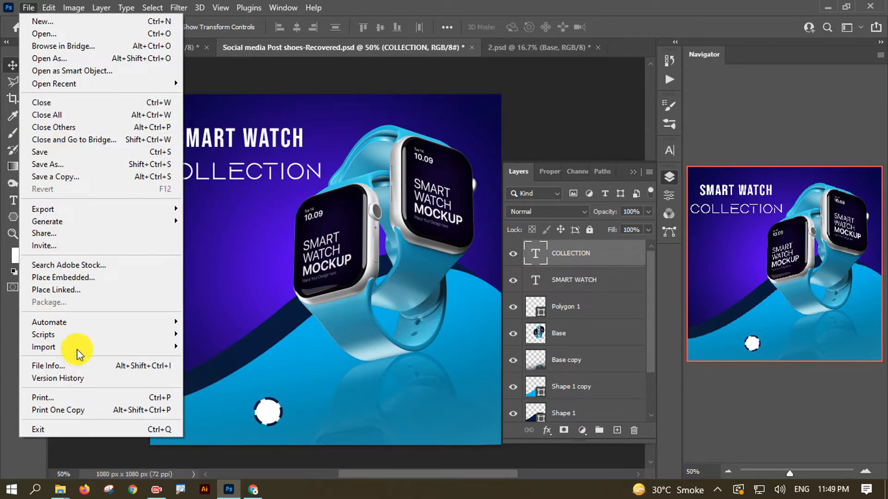
{"action": "left_click", "coordinate": [71, 278]}
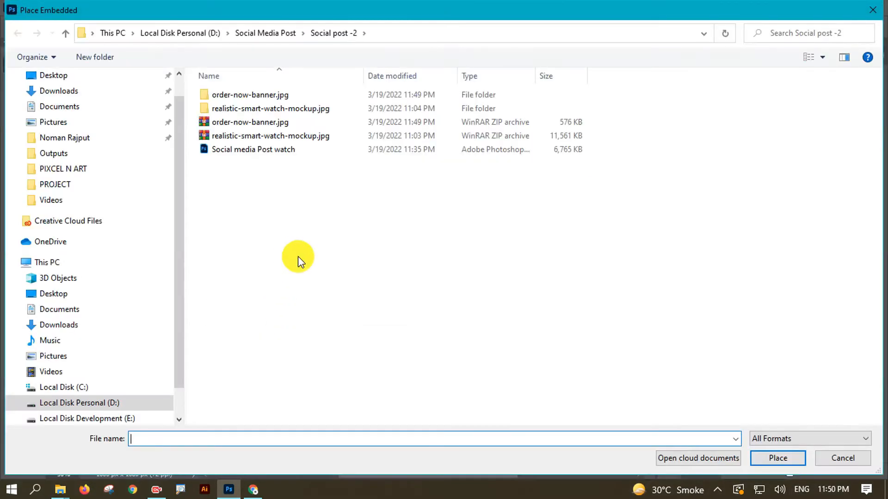
{"action": "double_click", "coordinate": [229, 96]}
{"action": "double_click", "coordinate": [224, 123]}
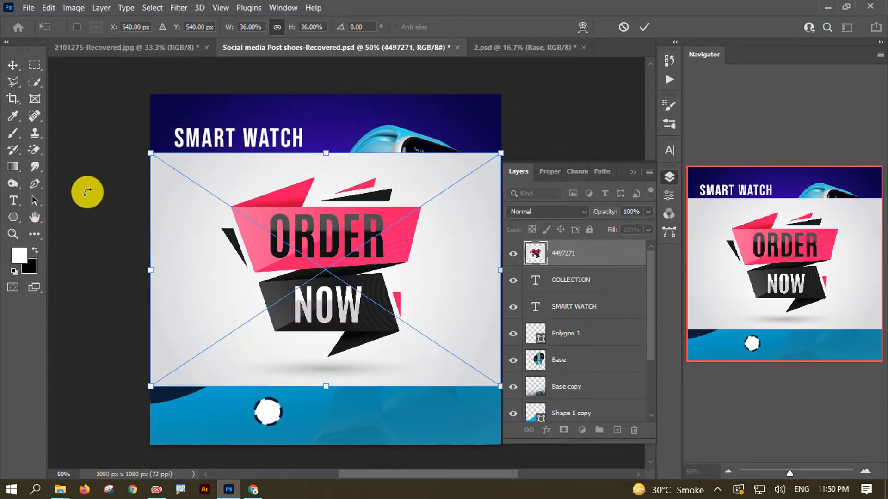
{"action": "left_click", "coordinate": [11, 68]}
{"action": "right_click", "coordinate": [595, 252]}
{"action": "left_click", "coordinate": [589, 273]}
Step: Erase the light background around the ORDER NOW banner with the Magic Eraser at a tolerance of 74
{"action": "left_click", "coordinate": [34, 149]}
{"action": "left_click", "coordinate": [198, 259]}
{"action": "key", "text": "ctrl+z"}
{"action": "left_click_drag", "start_coordinate": [77, 26], "coordinate": [118, 26]}
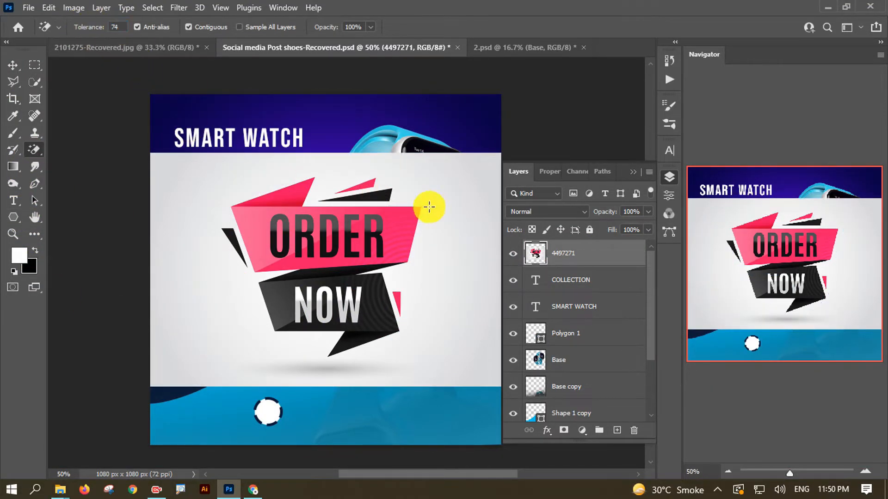
{"action": "left_click", "coordinate": [425, 207]}
Step: Scale the ORDER NOW banner to 59.19% and position it below the COLLECTION text at X 242 px, Y 486 px
{"action": "left_click_drag", "start_coordinate": [327, 237], "coordinate": [295, 245]}
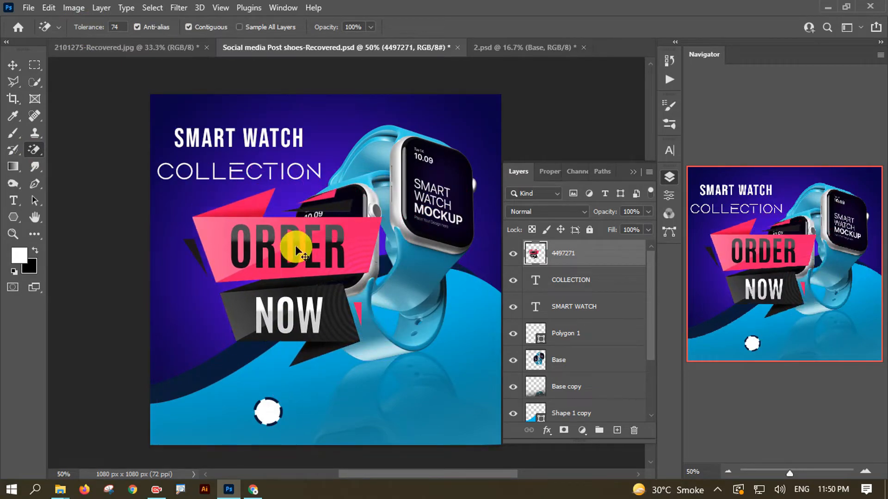
{"action": "key", "text": "ctrl+t"}
{"action": "left_click_drag", "start_coordinate": [386, 186], "coordinate": [359, 210]}
{"action": "left_click_drag", "start_coordinate": [303, 259], "coordinate": [252, 239]}
{"action": "left_click_drag", "start_coordinate": [300, 187], "coordinate": [292, 209]}
{"action": "left_click_drag", "start_coordinate": [235, 254], "coordinate": [238, 242]}
{"action": "key", "text": "Left"}
{"action": "key", "text": "Left"}
{"action": "key", "text": "Left"}
{"action": "key", "text": "Left"}
{"action": "key", "text": "Left"}
{"action": "key", "text": "Left"}
{"action": "key", "text": "Left"}
{"action": "key", "text": "Left"}
{"action": "key", "text": "Left"}
{"action": "key", "text": "Left"}
{"action": "key", "text": "Left"}
{"action": "key", "text": "Left"}
{"action": "key", "text": "Left"}
{"action": "key", "text": "Left"}
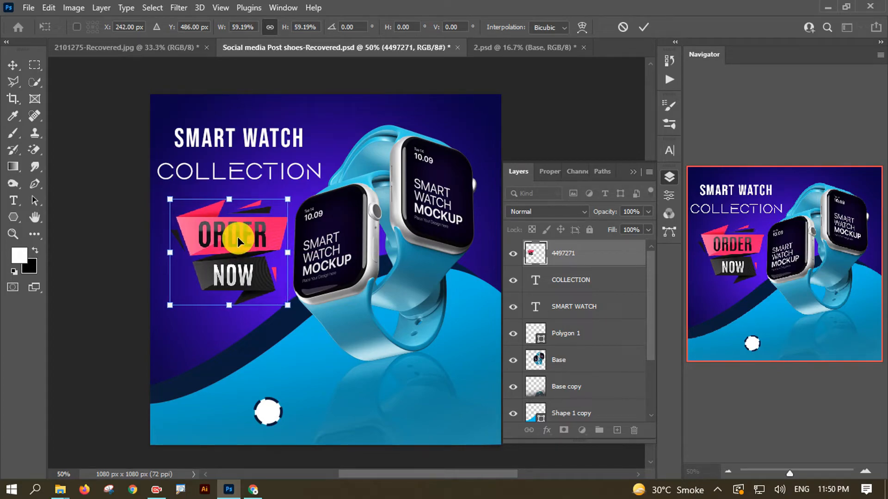
{"action": "left_click", "coordinate": [644, 27]}
{"action": "key", "text": "e"}
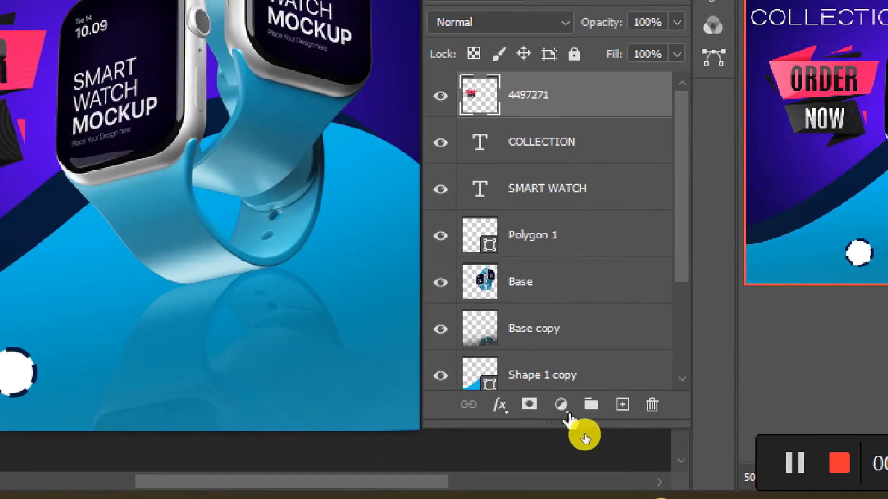
Step: Add a Hue/Saturation adjustment clipped to the ORDER NOW banner with hue -136, saturation +45 and lightness +5
{"action": "left_click", "coordinate": [581, 430]}
{"action": "left_click", "coordinate": [601, 183]}
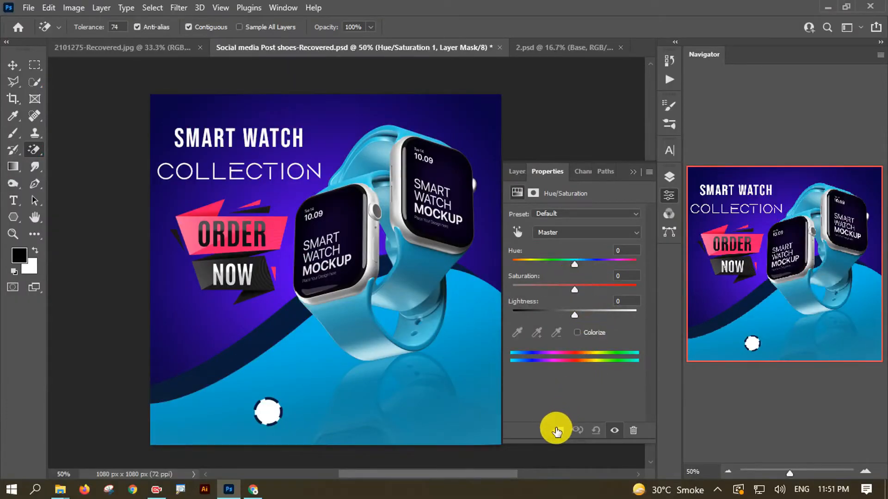
{"action": "left_click_drag", "start_coordinate": [574, 264], "coordinate": [525, 264]}
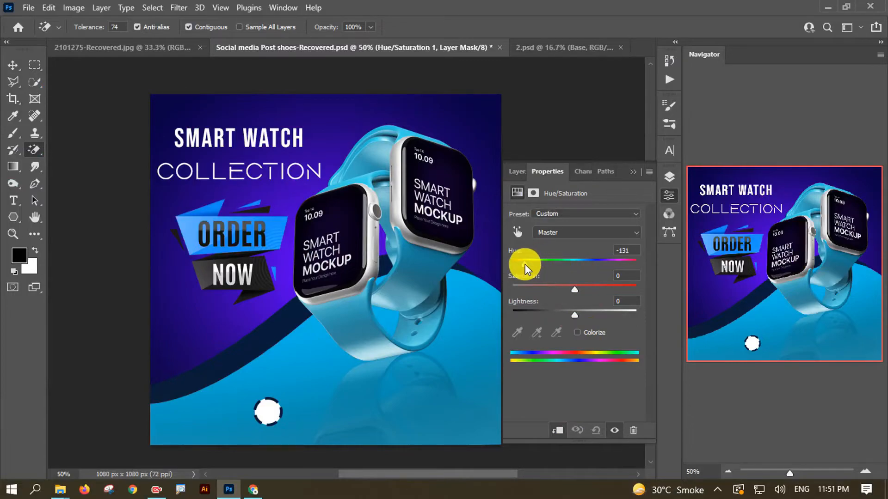
{"action": "left_click_drag", "start_coordinate": [574, 289], "coordinate": [575, 289]}
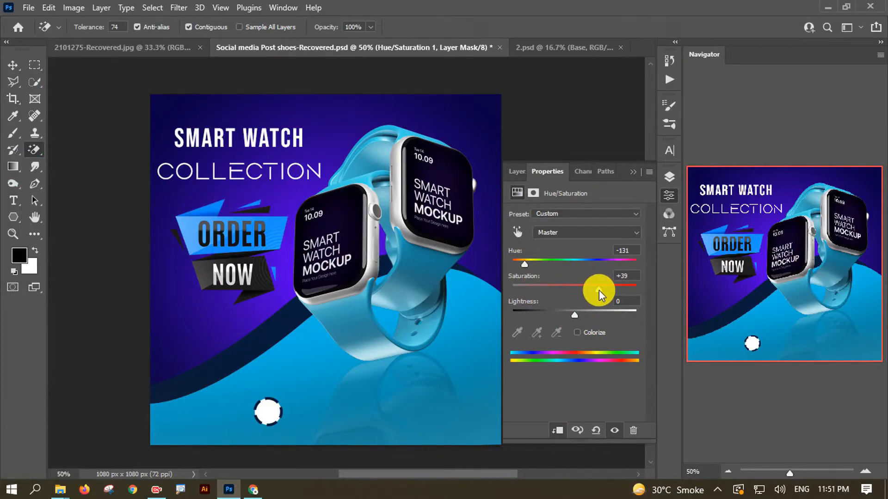
{"action": "left_click_drag", "start_coordinate": [574, 315], "coordinate": [576, 315]}
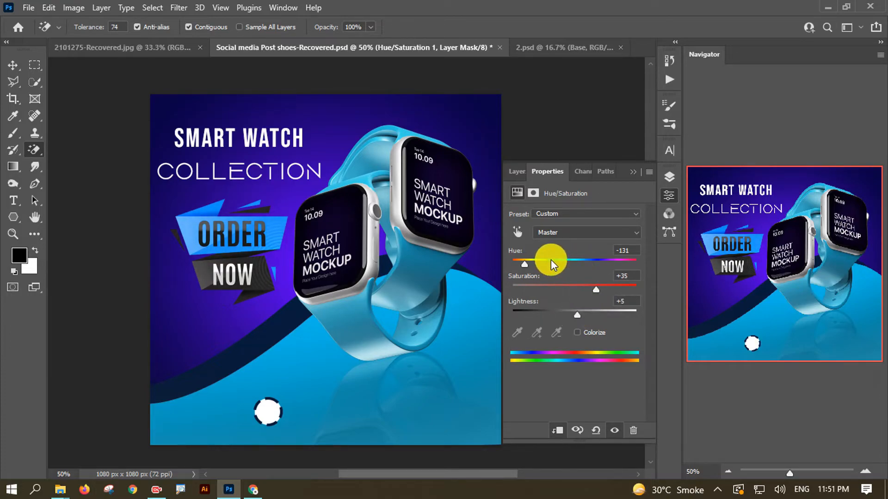
{"action": "left_click_drag", "start_coordinate": [573, 292], "coordinate": [598, 298]}
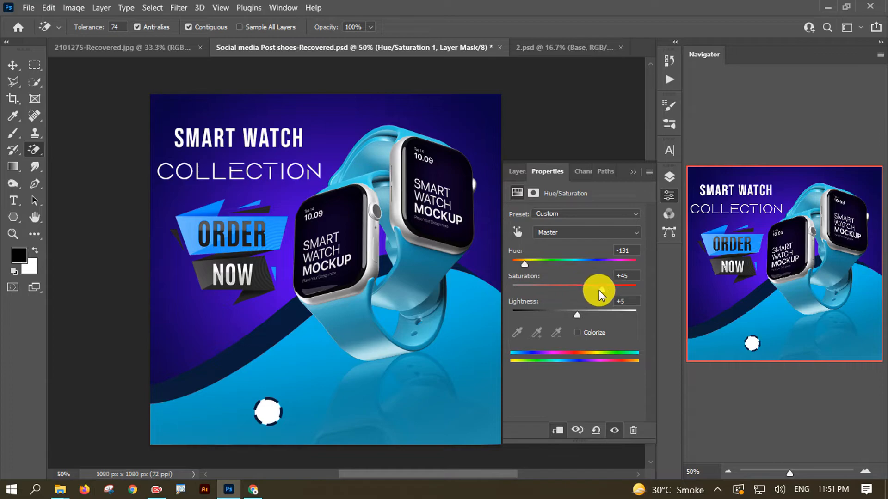
{"action": "left_click_drag", "start_coordinate": [526, 262], "coordinate": [524, 266]}
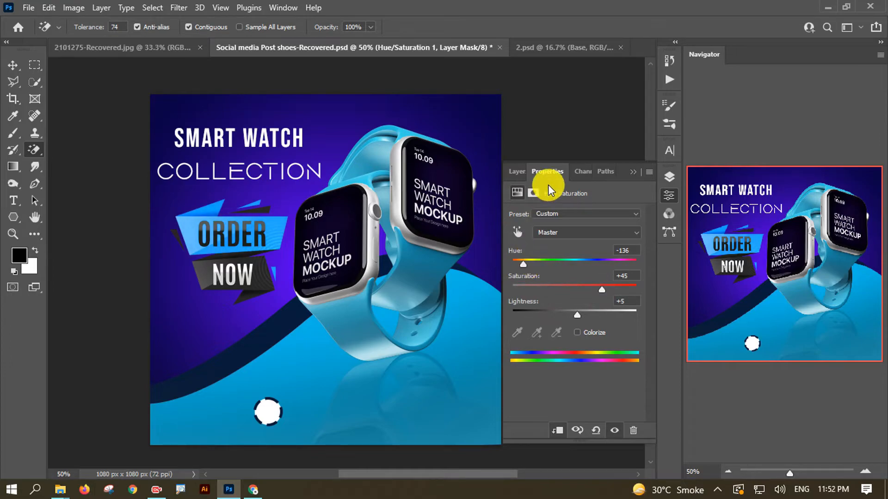
Step: Group the Hue/Saturation adjustment with the ORDER NOW banner layer
{"action": "left_click", "coordinate": [516, 172]}
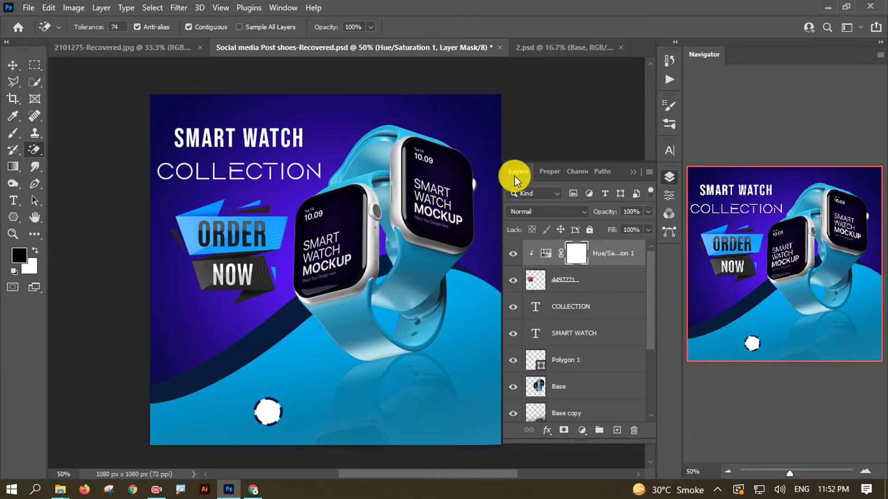
{"action": "left_click", "coordinate": [585, 283], "text": "shift"}
{"action": "left_click", "coordinate": [599, 430]}
Step: Nudge the ORDER NOW banner group left and slightly down to X 226 px, Y 488 px
{"action": "key", "text": "ctrl+t"}
{"action": "key", "text": "Left"}
{"action": "key", "text": "Left"}
{"action": "key", "text": "Left"}
{"action": "key", "text": "Left"}
{"action": "key", "text": "Left"}
{"action": "key", "text": "Left"}
{"action": "key", "text": "Left"}
{"action": "key", "text": "Left"}
{"action": "key", "text": "Left"}
{"action": "key", "text": "Left"}
{"action": "key", "text": "Left"}
{"action": "key", "text": "Left"}
{"action": "key", "text": "Left"}
{"action": "key", "text": "Left"}
{"action": "key", "text": "Left"}
{"action": "key", "text": "Left"}
{"action": "key", "text": "Left"}
{"action": "key", "text": "Left"}
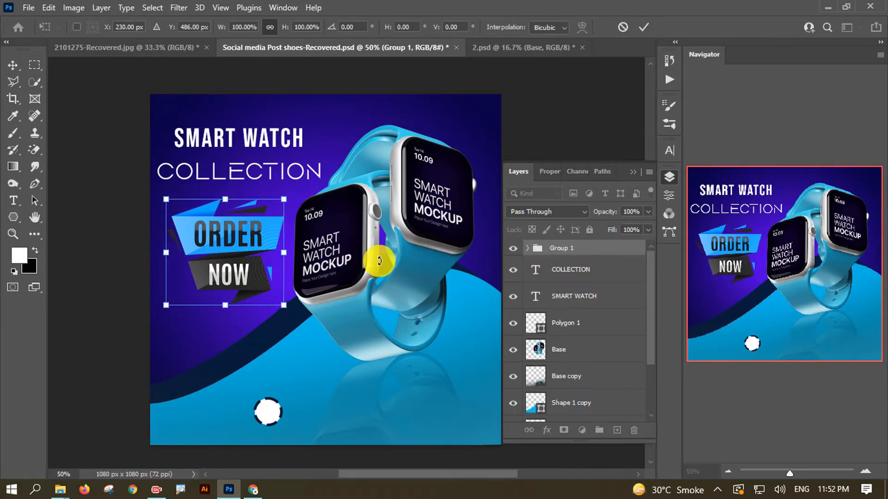
{"action": "key", "text": "Down"}
{"action": "key", "text": "Down"}
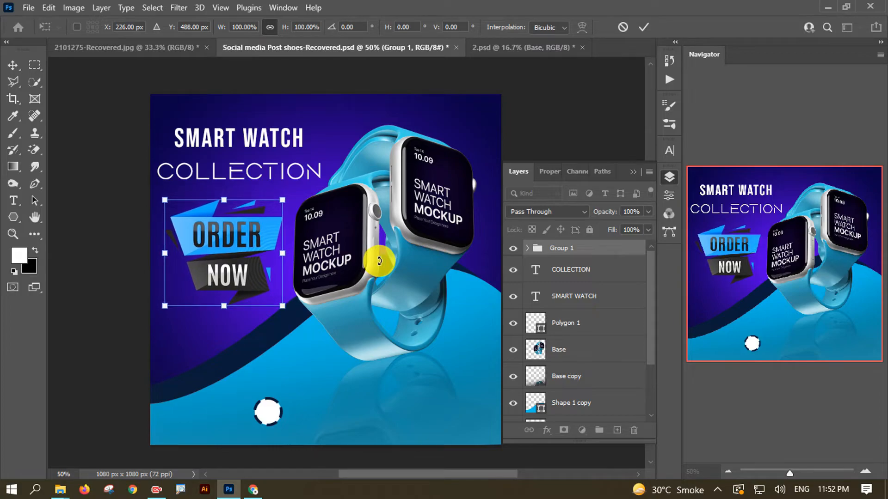
{"action": "left_click", "coordinate": [643, 27]}
Step: Enlarge the dashed Polygon 1 circle slightly and move it to the lower-left area of the blue wave
{"action": "left_click_drag", "start_coordinate": [377, 271], "coordinate": [351, 273]}
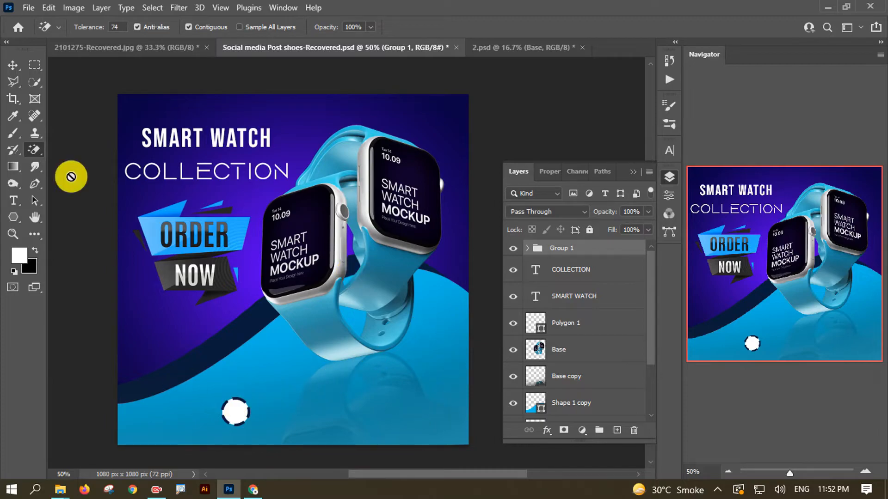
{"action": "left_click", "coordinate": [13, 65]}
{"action": "left_click", "coordinate": [234, 414]}
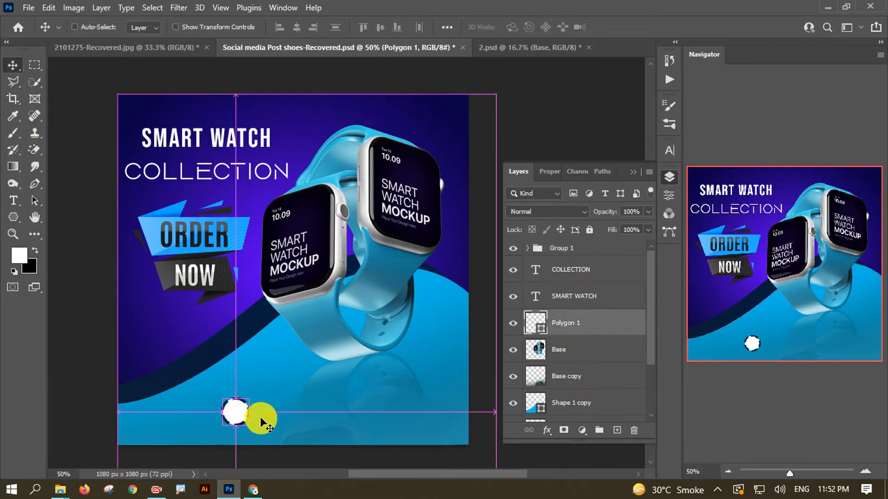
{"action": "key", "text": "ctrl+t"}
{"action": "left_click_drag", "start_coordinate": [253, 398], "coordinate": [170, 422]}
{"action": "left_click", "coordinate": [646, 27]}
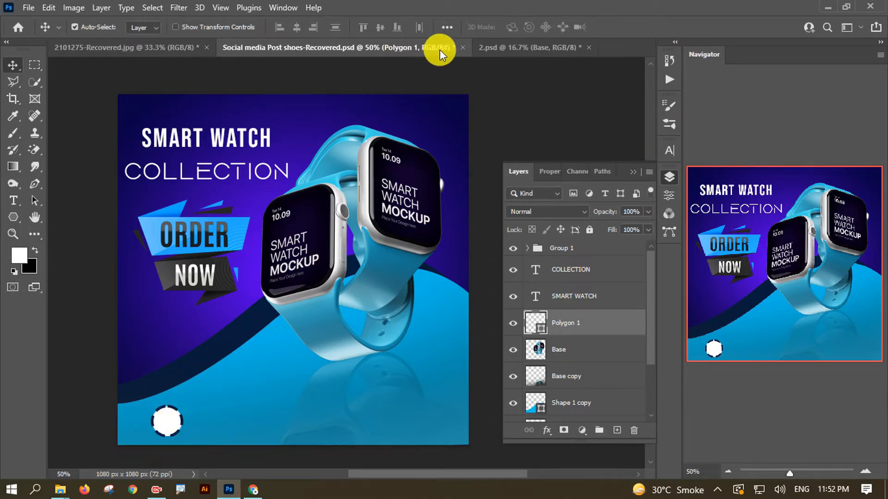
Step: Look over the social media icons in the 2101275-Recovered.jpg document and return to the smartwatch post
{"action": "key", "text": "ctrl+Tab"}
{"action": "left_click", "coordinate": [152, 48]}
{"action": "left_click", "coordinate": [34, 65]}
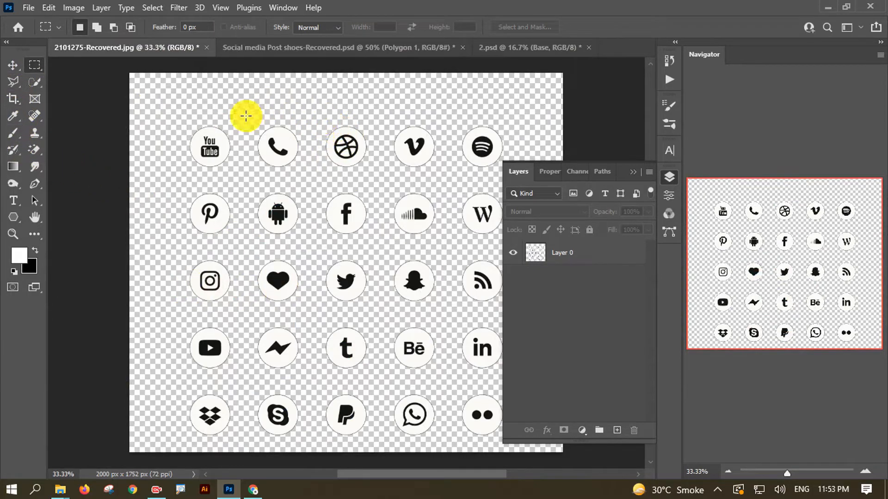
{"action": "left_click_drag", "start_coordinate": [330, 123], "coordinate": [307, 56]}
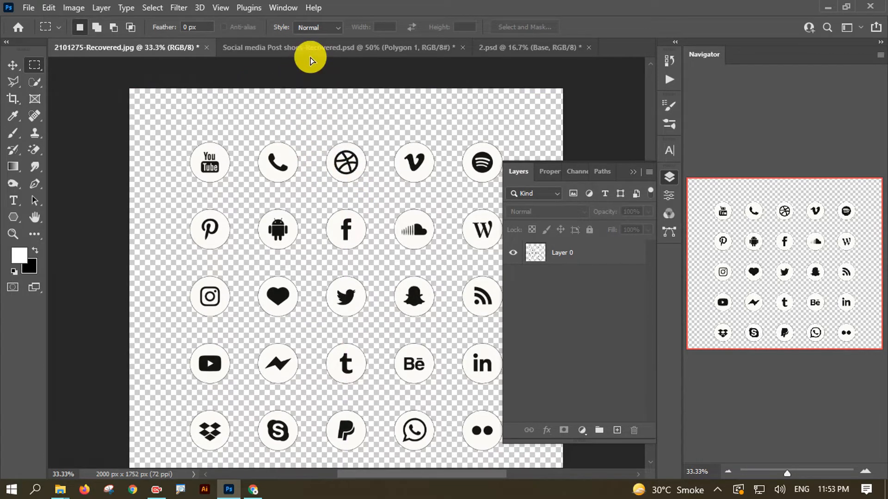
{"action": "left_click", "coordinate": [313, 49]}
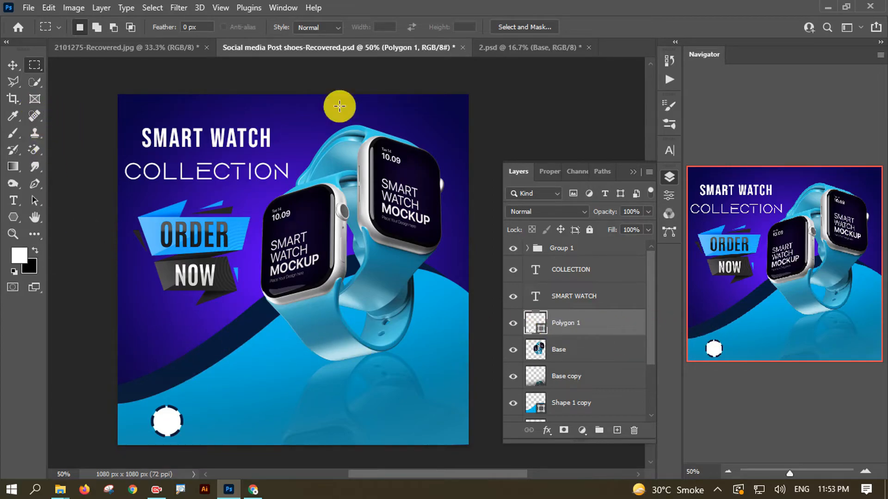
Step: Bring the selected Dribbble icon from 2101275-Recovered.jpg into the smartwatch post, placing it on the blue wave above the dashed circle
{"action": "left_click", "coordinate": [506, 48]}
{"action": "left_click", "coordinate": [194, 48]}
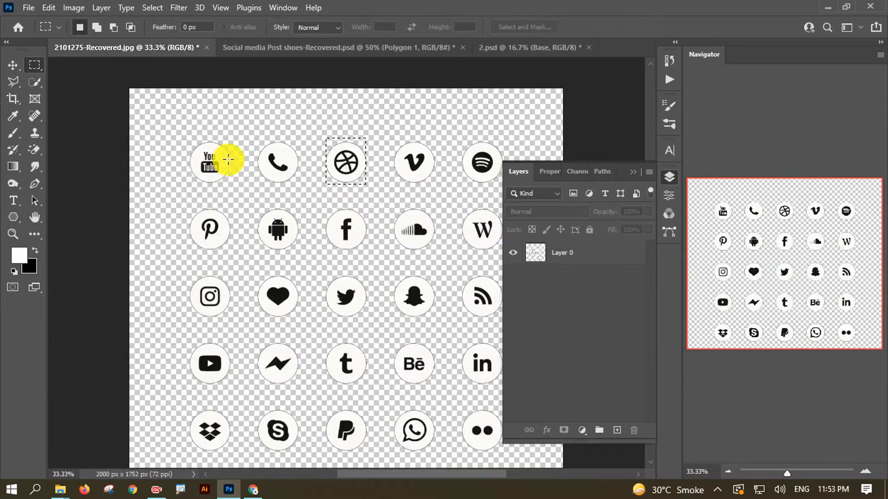
{"action": "left_click", "coordinate": [13, 65]}
{"action": "left_click_drag", "start_coordinate": [314, 161], "coordinate": [239, 379]}
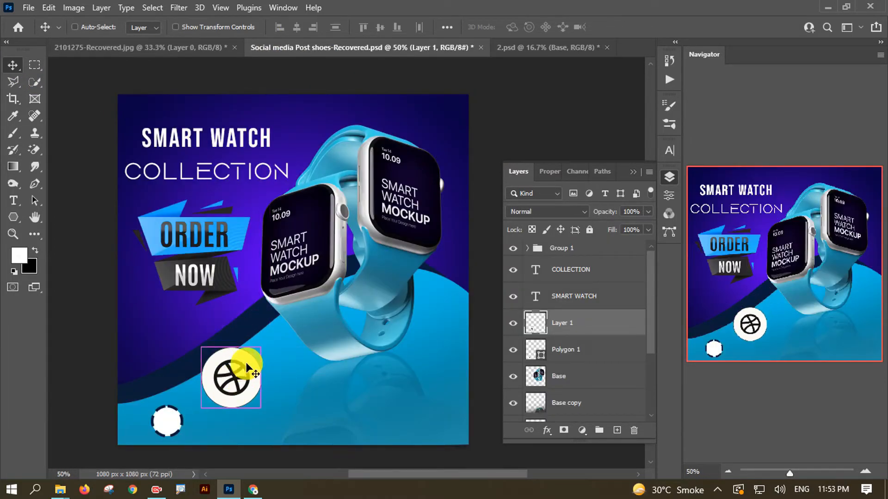
Step: Shrink the Dribbble icon and centre it inside the dashed Polygon 1 circle
{"action": "key", "text": "ctrl+t"}
{"action": "left_click_drag", "start_coordinate": [260, 351], "coordinate": [363, 274]}
{"action": "key", "text": "ctrl+plus"}
{"action": "key", "text": "ctrl+plus"}
{"action": "key", "text": "ctrl+plus"}
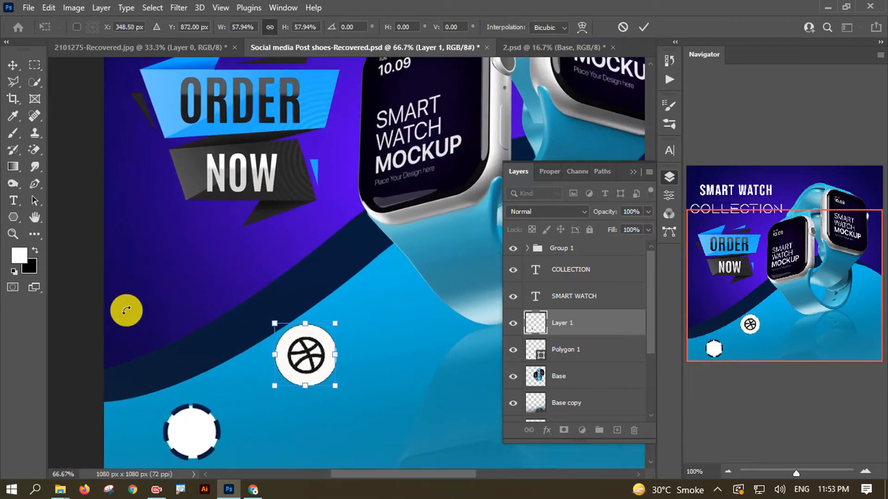
{"action": "left_click_drag", "start_coordinate": [183, 260], "coordinate": [279, 164]}
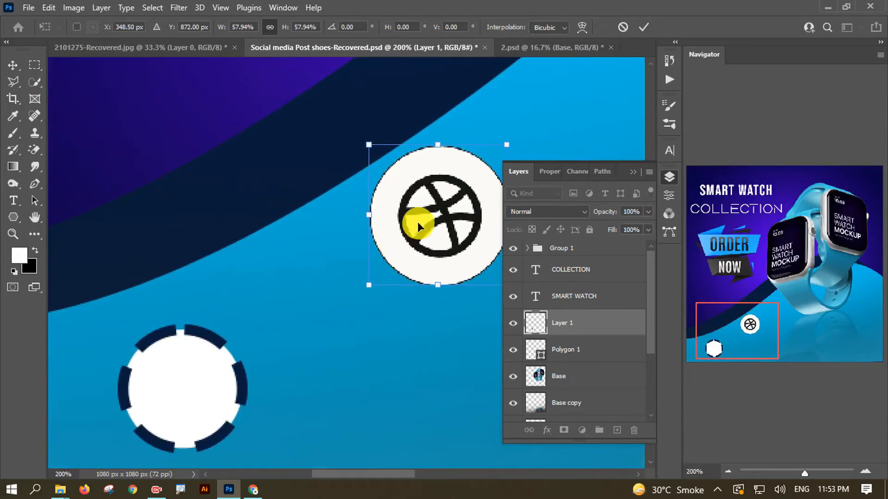
{"action": "left_click_drag", "start_coordinate": [416, 224], "coordinate": [179, 376]}
{"action": "left_click_drag", "start_coordinate": [258, 301], "coordinate": [218, 351]}
{"action": "left_click", "coordinate": [642, 28]}
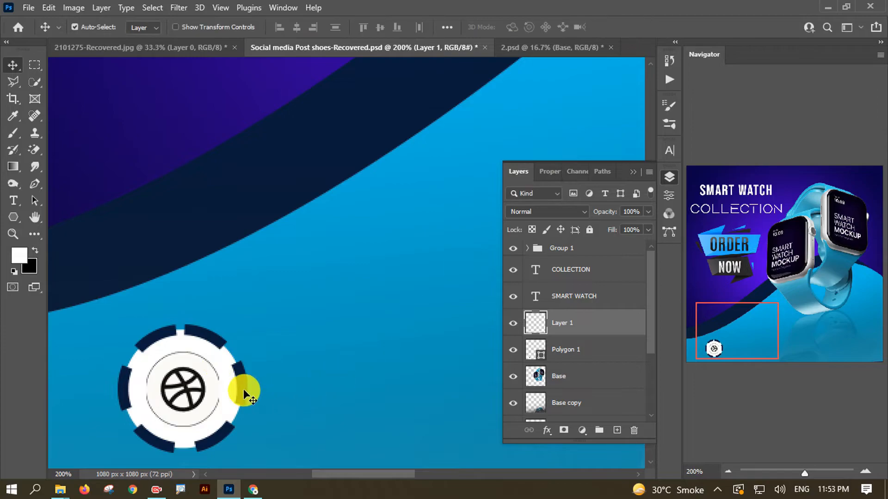
Step: Scale the Polygon 1 circle down to 62.90% so its dashed ring fits closely around the Dribbble icon
{"action": "left_click", "coordinate": [240, 387]}
{"action": "key", "text": "ctrl+t"}
{"action": "left_click_drag", "start_coordinate": [246, 329], "coordinate": [229, 359]}
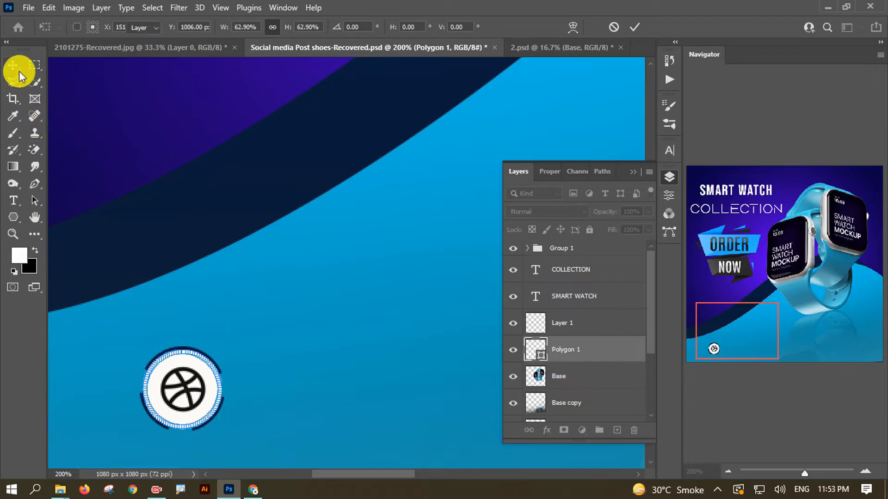
{"action": "left_click", "coordinate": [13, 65]}
{"action": "left_click", "coordinate": [277, 369]}
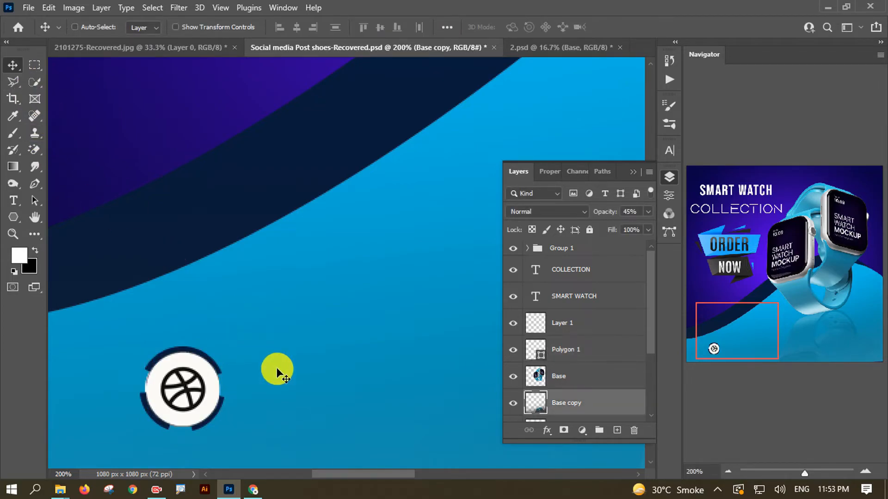
Step: Nudge the Dribbble icon slightly left within its dashed ring
{"action": "scroll", "coordinate": [277, 369], "scroll_direction": "down", "scroll_amount": 4}
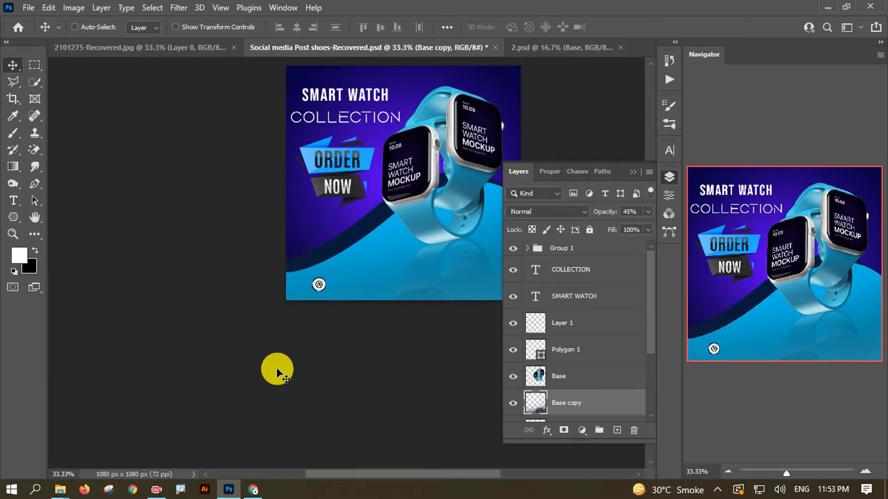
{"action": "scroll", "coordinate": [277, 369], "scroll_direction": "up", "scroll_amount": 3}
{"action": "scroll", "coordinate": [278, 369], "scroll_direction": "up", "scroll_amount": 1}
{"action": "mouse_move", "coordinate": [180, 377]}
{"action": "left_mouse_down"}
{"action": "mouse_move", "coordinate": [187, 378]}
{"action": "mouse_move", "coordinate": [179, 379]}
{"action": "left_mouse_up"}
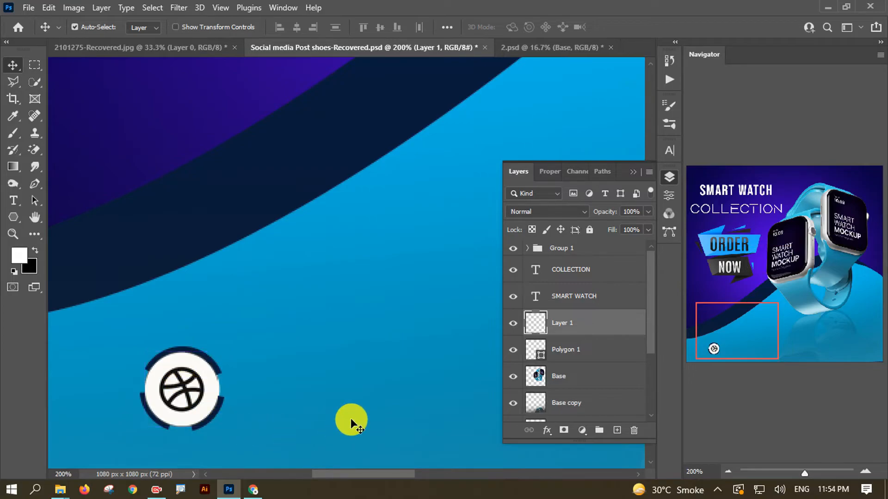
{"action": "left_click_drag", "start_coordinate": [388, 392], "coordinate": [346, 362]}
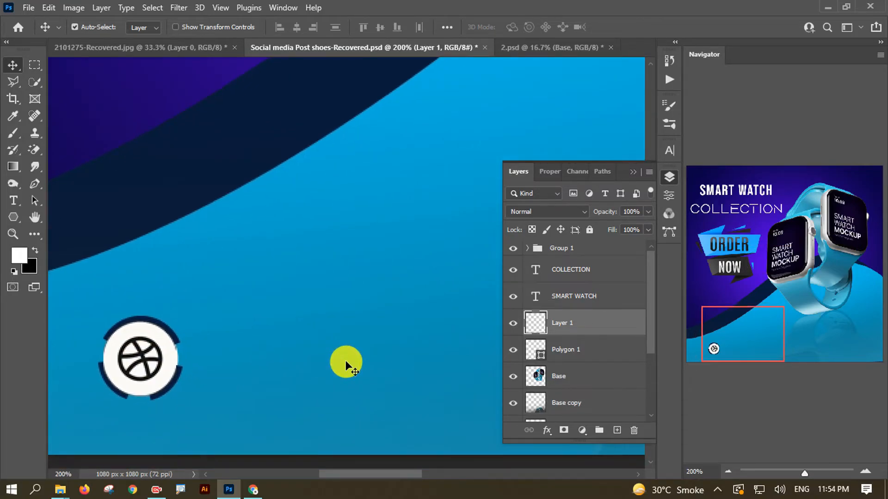
{"action": "key", "text": "ctrl+minus"}
{"action": "key", "text": "ctrl+minus"}
{"action": "key", "text": "ctrl+minus"}
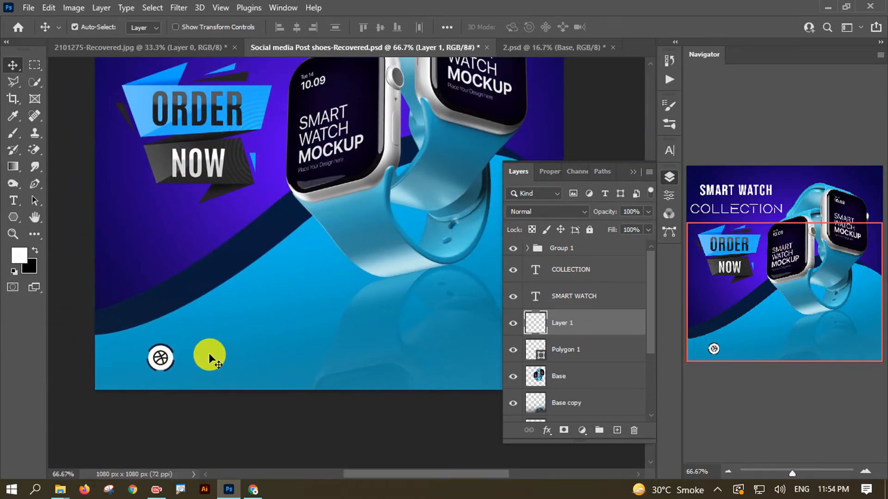
{"action": "scroll", "coordinate": [250, 190], "scroll_direction": "up", "scroll_amount": 3}
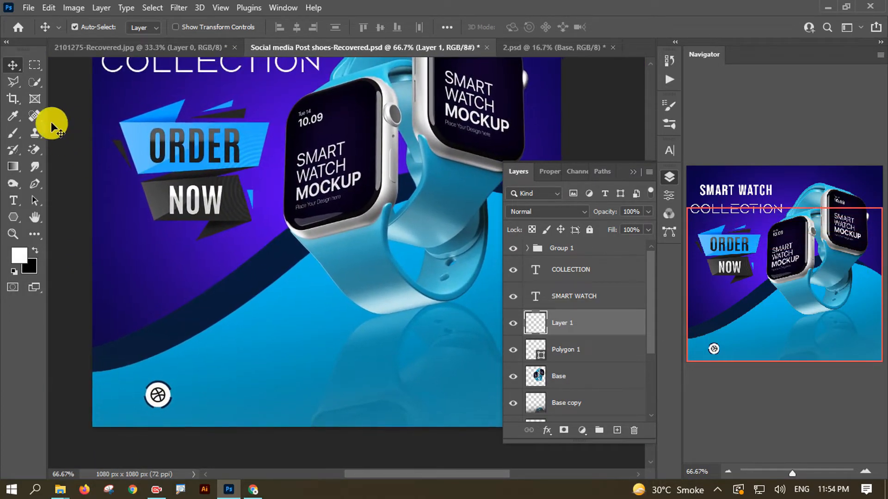
{"action": "left_click", "coordinate": [14, 201]}
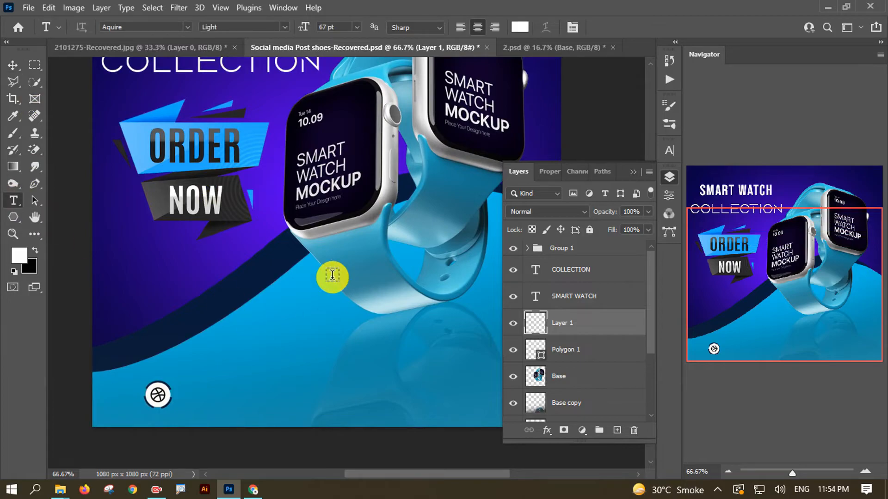
{"action": "left_click", "coordinate": [203, 400]}
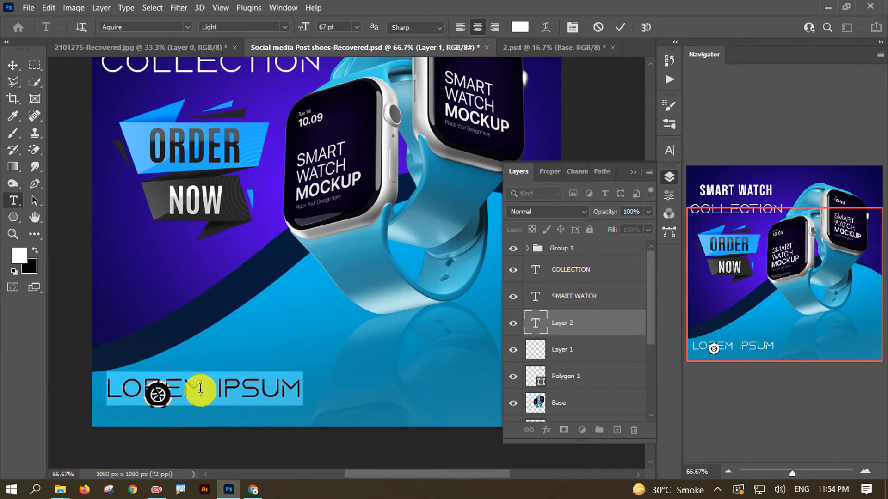
{"action": "type", "text": "wwww"}
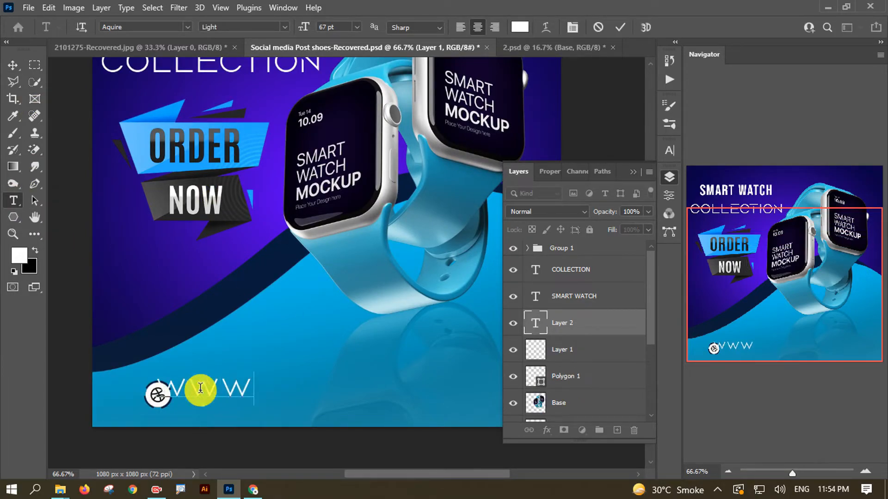
{"action": "type", "text": ".website"}
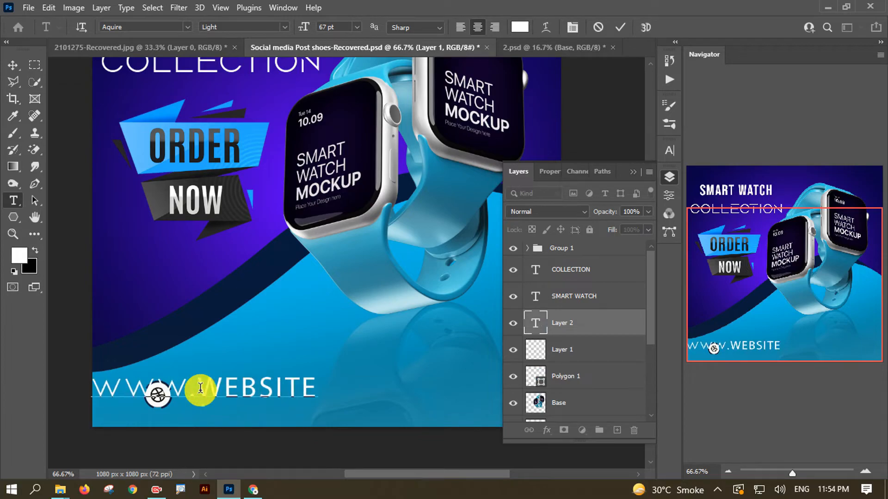
{"action": "type", "text": ".com"}
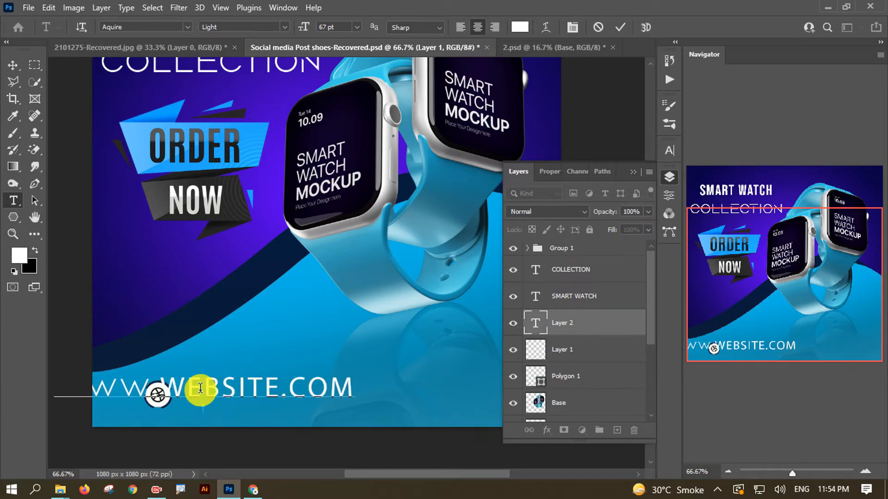
Step: Set the website text to 25 pt and place it just right of the Dribbble icon, level with it
{"action": "triple_click", "coordinate": [201, 388]}
{"action": "left_click", "coordinate": [324, 28]}
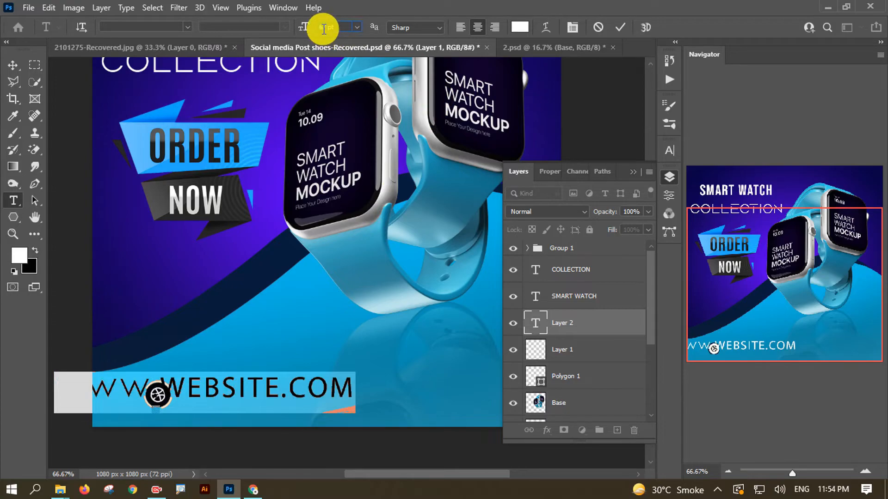
{"action": "scroll", "coordinate": [323, 29], "scroll_direction": "down", "scroll_amount": 20}
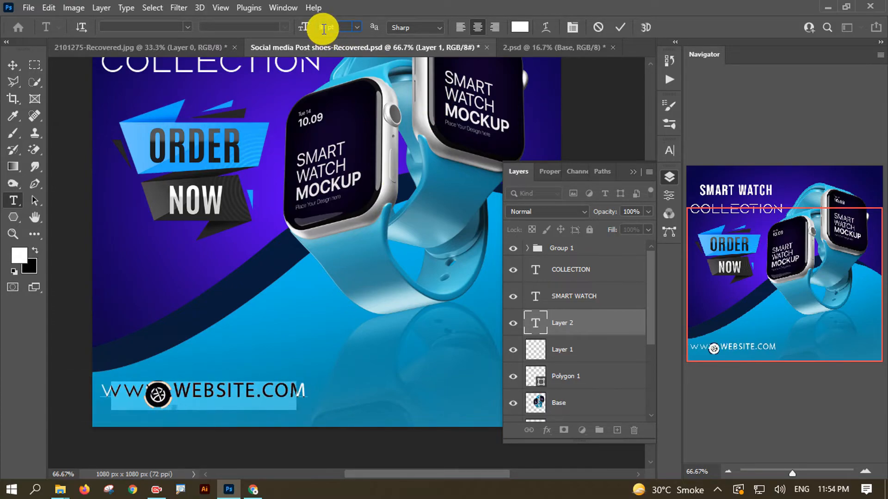
{"action": "scroll", "coordinate": [324, 29], "scroll_direction": "down", "scroll_amount": 12}
{"action": "scroll", "coordinate": [324, 29], "scroll_direction": "down", "scroll_amount": 2}
{"action": "scroll", "coordinate": [327, 32], "scroll_direction": "down", "scroll_amount": 3}
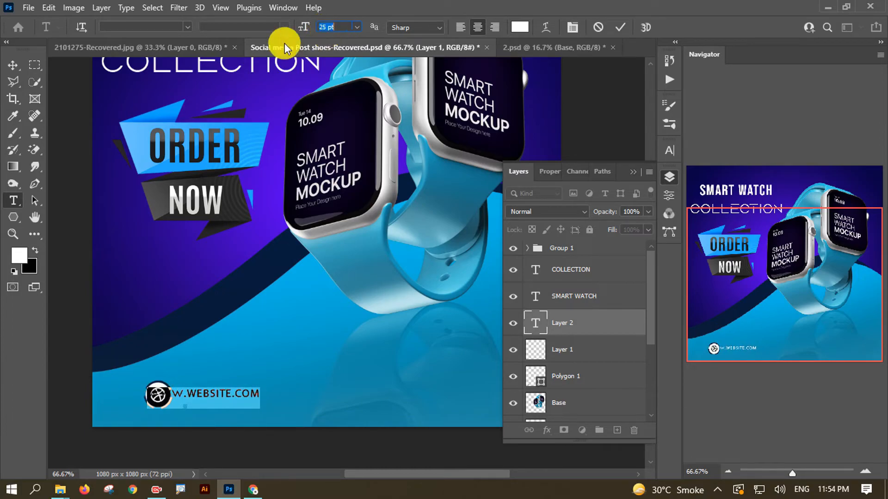
{"action": "left_click", "coordinate": [12, 65]}
{"action": "mouse_move", "coordinate": [222, 404]}
{"action": "left_mouse_down"}
{"action": "mouse_move", "coordinate": [260, 398]}
{"action": "mouse_move", "coordinate": [221, 394]}
{"action": "left_mouse_up"}
{"action": "left_click", "coordinate": [159, 396]}
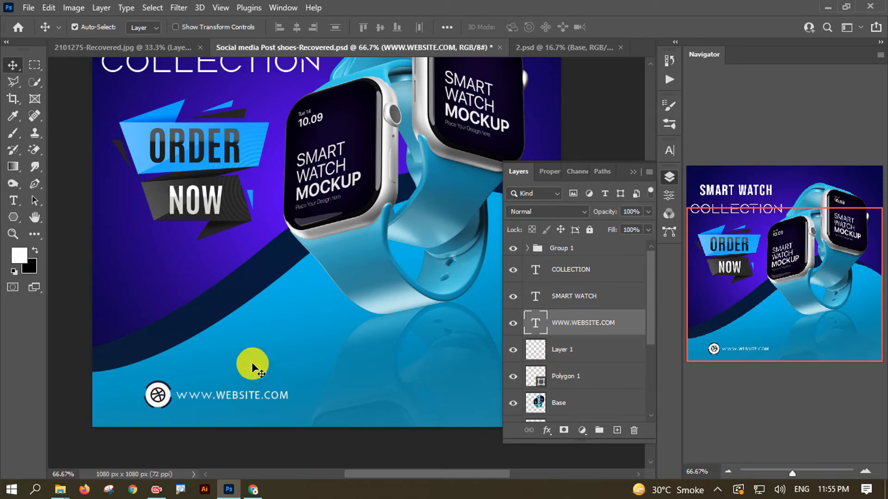
Step: Change the fill of the dark navy Shape 1 wave to white
{"action": "key", "text": "ctrl+minus"}
{"action": "key", "text": "ctrl+minus"}
{"action": "key", "text": "ctrl+minus"}
{"action": "key", "text": "ctrl+plus"}
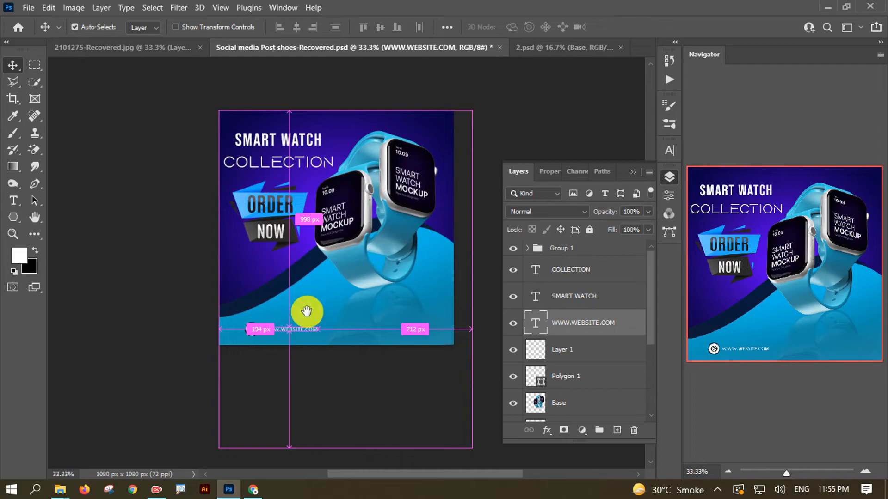
{"action": "left_click_drag", "start_coordinate": [366, 228], "coordinate": [339, 231]}
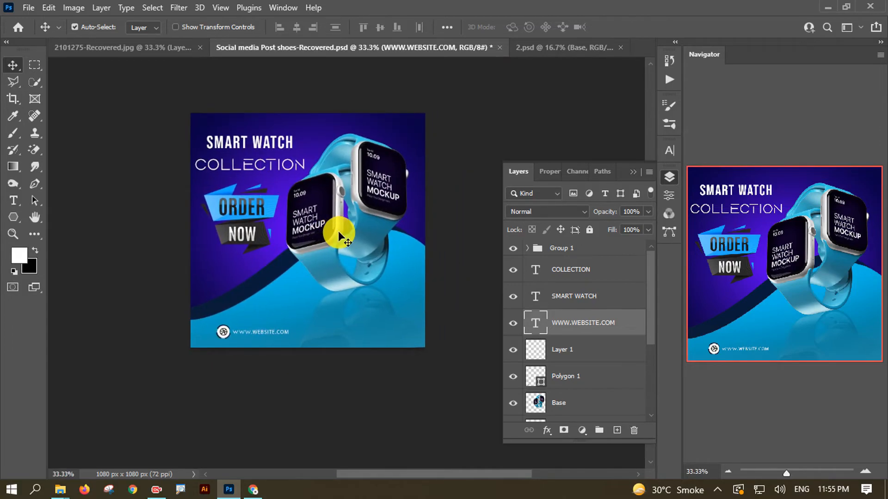
{"action": "scroll", "coordinate": [363, 218], "scroll_direction": "right", "scroll_amount": 1}
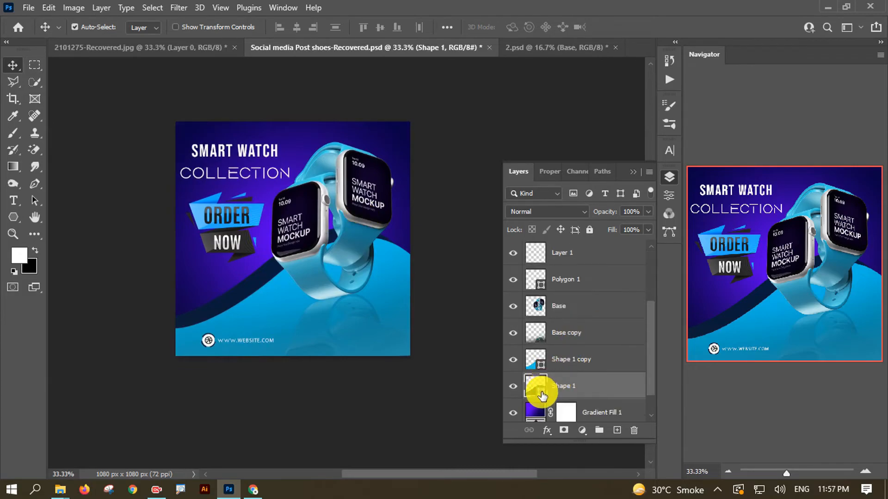
{"action": "double_click", "coordinate": [541, 395]}
{"action": "left_click_drag", "start_coordinate": [550, 182], "coordinate": [481, 164]}
{"action": "left_click", "coordinate": [818, 167]}
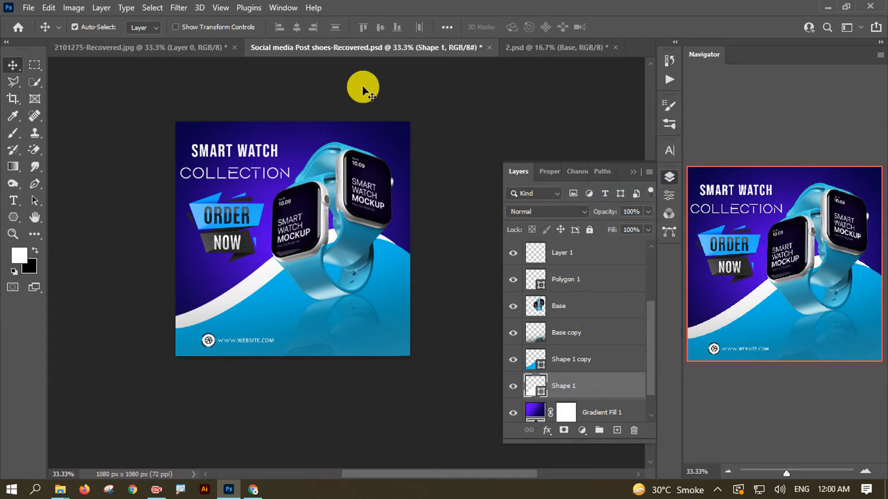
Step: Convert the white Shape 1 wave to a smart object and apply a Gaussian Blur with a very large radius
{"action": "left_click", "coordinate": [178, 8]}
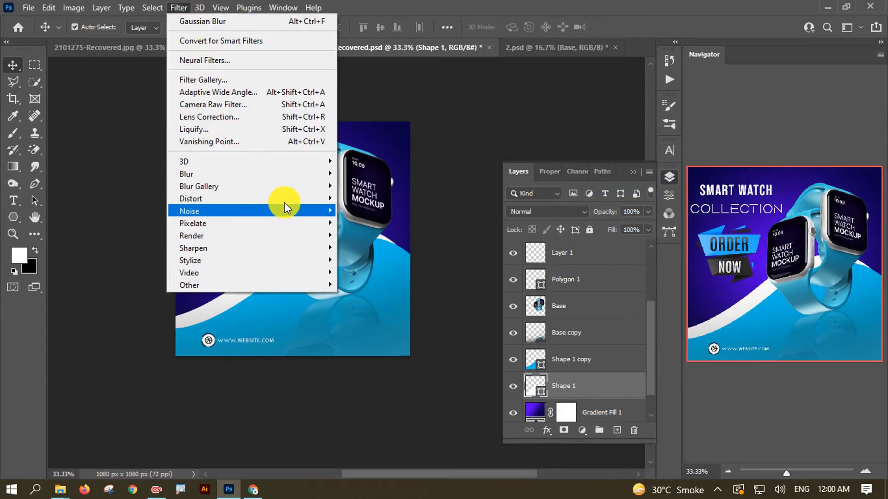
{"action": "mouse_move", "coordinate": [324, 174]}
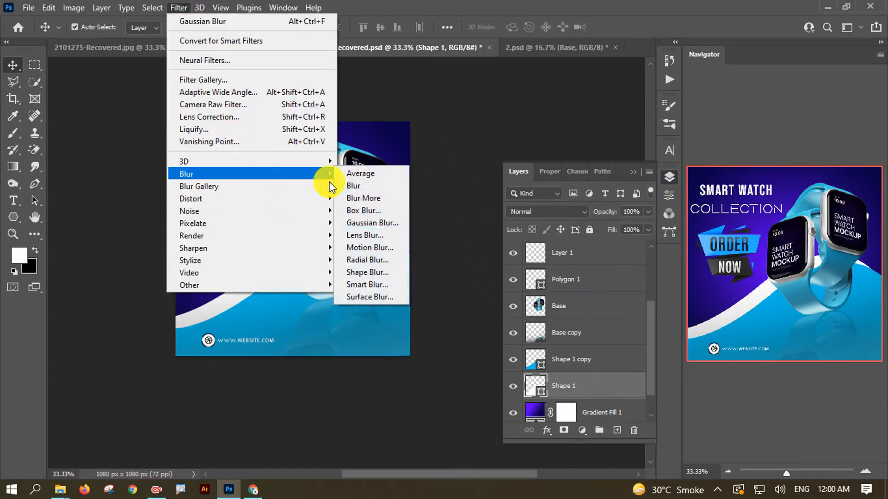
{"action": "left_click", "coordinate": [373, 234]}
{"action": "left_click", "coordinate": [458, 199]}
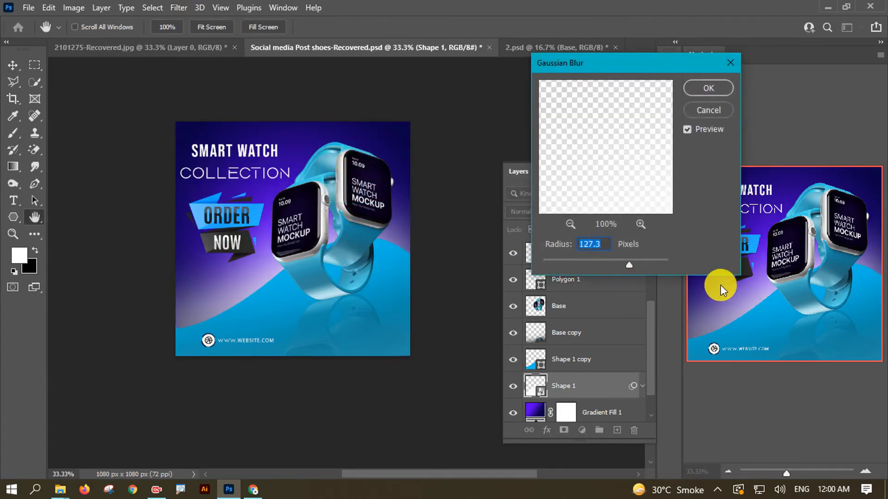
{"action": "left_click_drag", "start_coordinate": [629, 262], "coordinate": [646, 265]}
{"action": "left_click", "coordinate": [707, 89]}
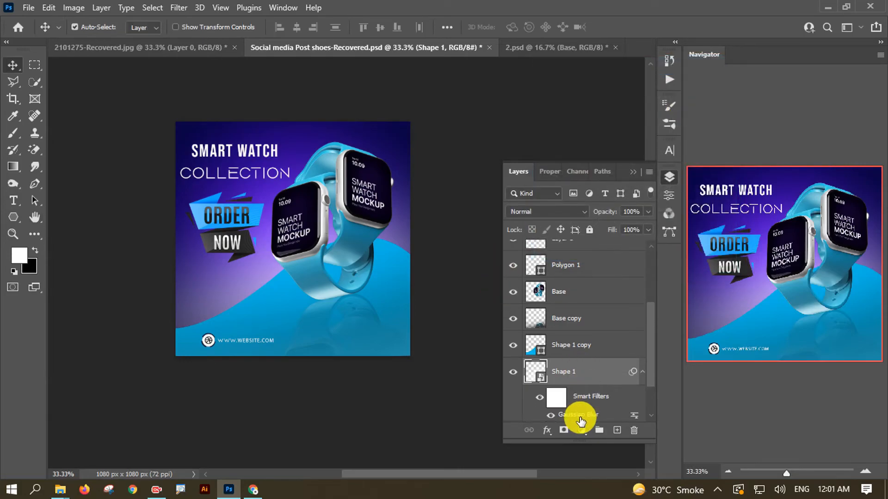
Step: Add a Hue/Saturation adjustment directly above Shape 1 with Colorize on, hue 210 and saturation 25
{"action": "left_click", "coordinate": [582, 430]}
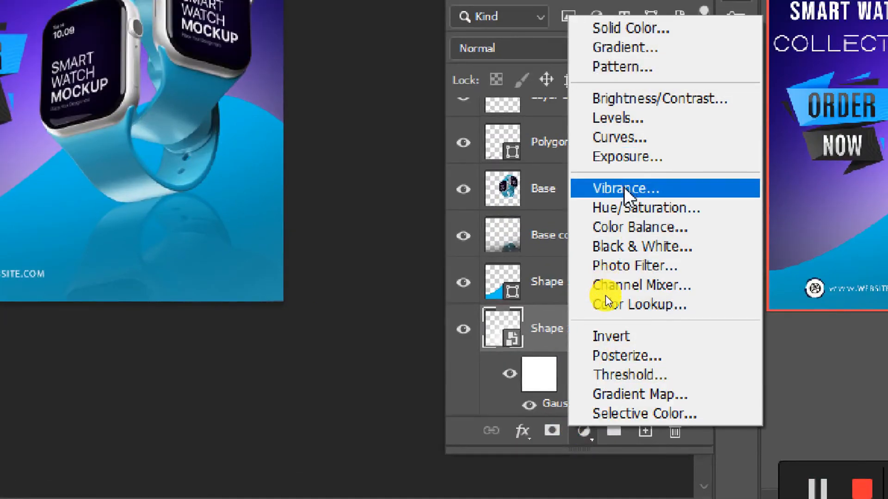
{"action": "left_click", "coordinate": [629, 208]}
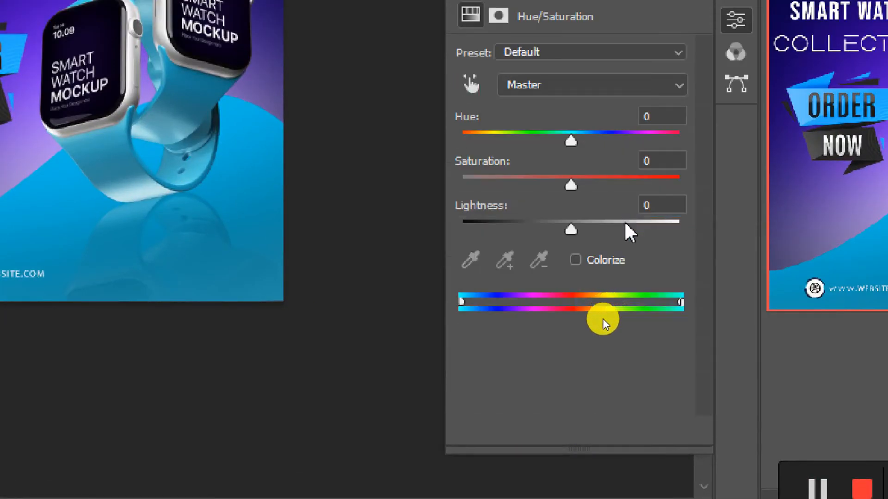
{"action": "left_click", "coordinate": [574, 258]}
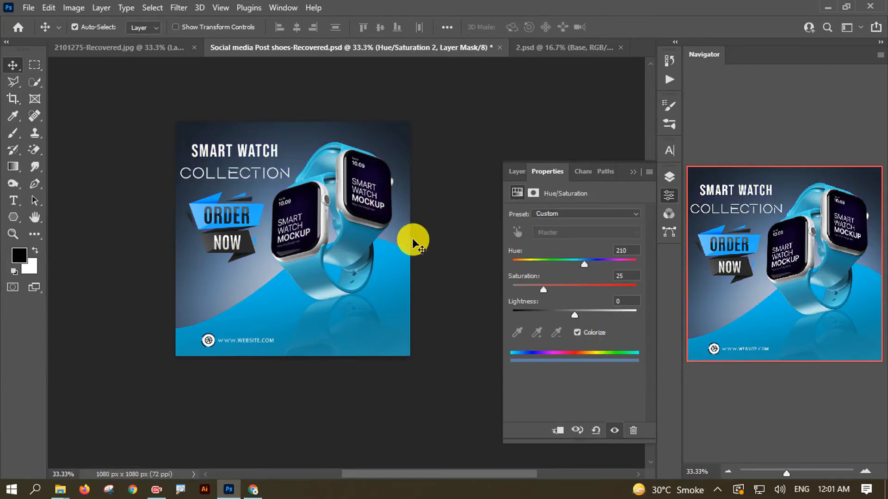
{"action": "left_click", "coordinate": [513, 171]}
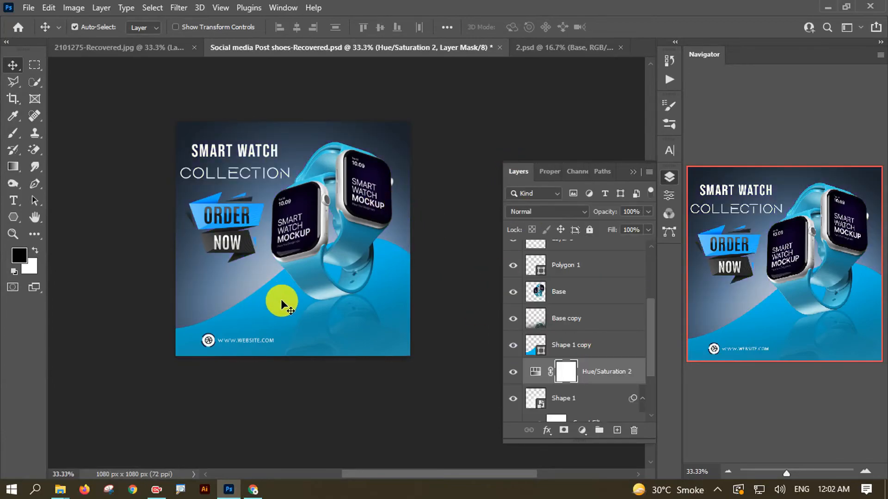
Step: Compare the background with and without the Hue/Saturation 2 adjustment, leaving it visible, and return to the topmost layers
{"action": "left_click", "coordinate": [511, 370]}
{"action": "left_click", "coordinate": [513, 372]}
{"action": "left_click", "coordinate": [513, 371]}
{"action": "left_click", "coordinate": [513, 372]}
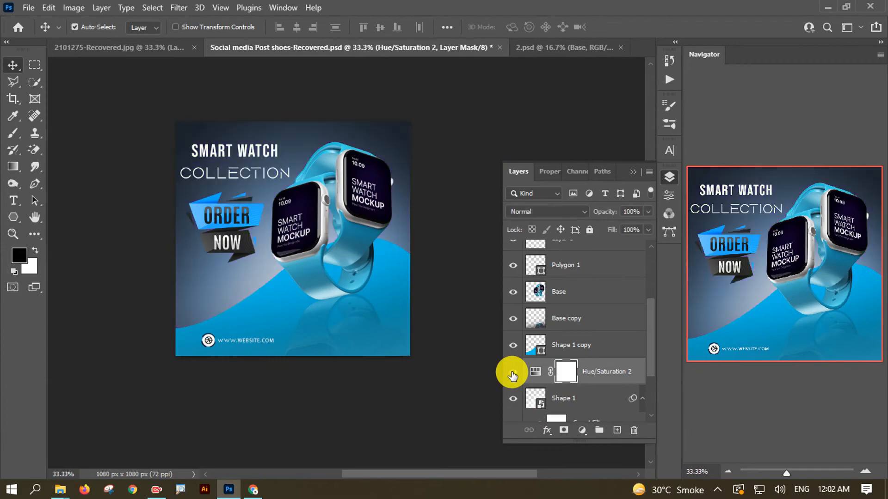
{"action": "left_click_drag", "start_coordinate": [647, 367], "coordinate": [641, 315]}
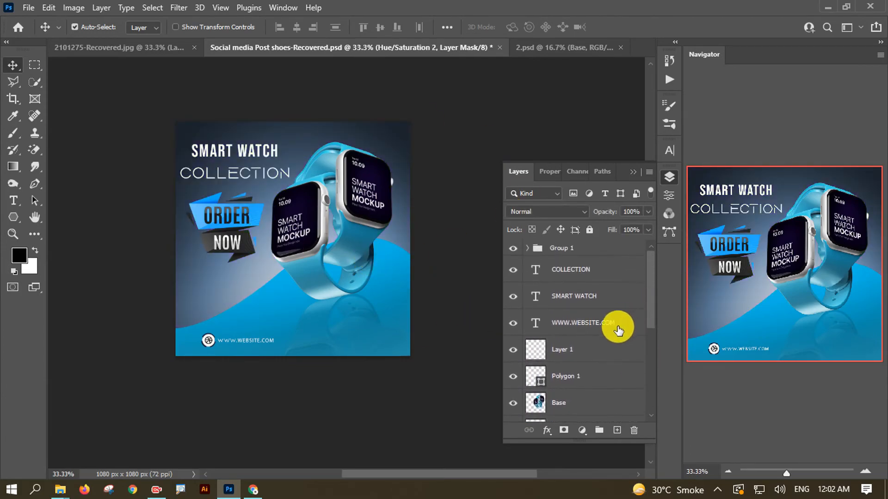
{"action": "left_click", "coordinate": [628, 330]}
{"action": "left_click", "coordinate": [615, 275]}
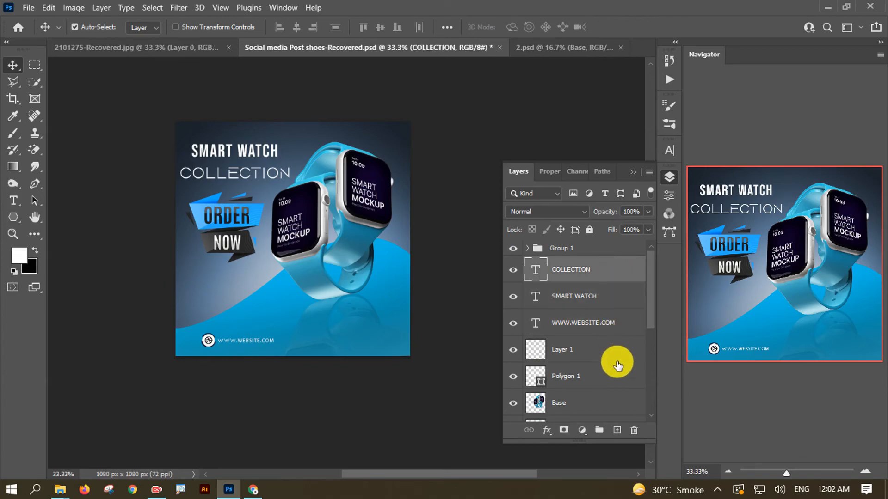
{"action": "left_click", "coordinate": [613, 323], "text": "shift"}
{"action": "left_click", "coordinate": [599, 430]}
{"action": "double_click", "coordinate": [557, 264]}
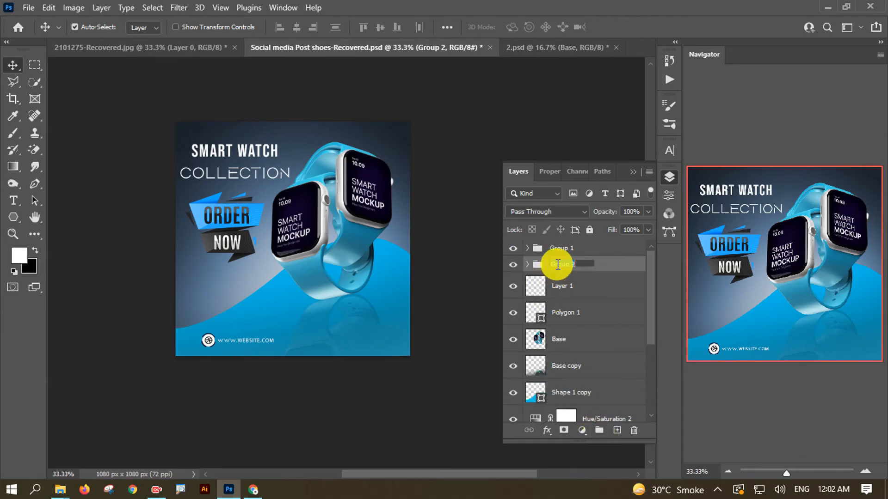
{"action": "type", "text": "DAT"}
{"action": "key", "text": "Return"}
Step: Check the contents of Group 1 by hiding and showing it, and rename it oRDER NOW BUTTON
{"action": "left_click", "coordinate": [510, 251]}
{"action": "left_click", "coordinate": [510, 252]}
{"action": "double_click", "coordinate": [551, 249]}
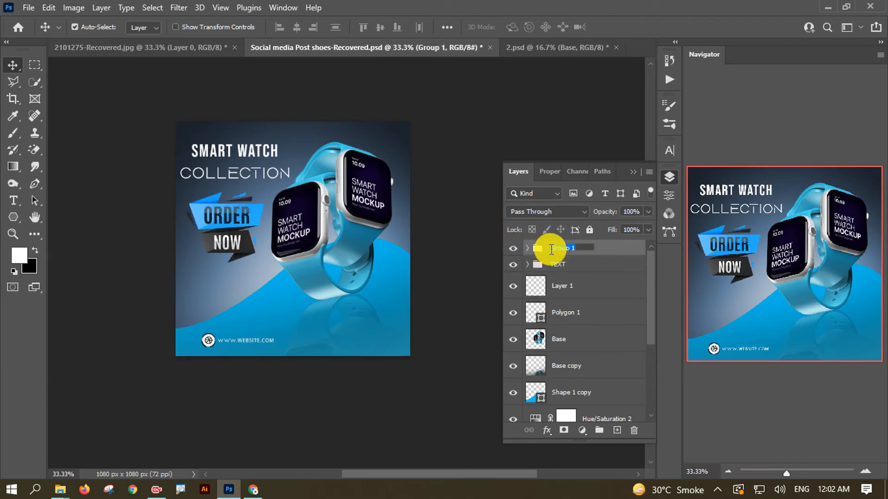
{"action": "type", "text": "ORDER NOW BUTTON"}
{"action": "key", "text": "Return"}
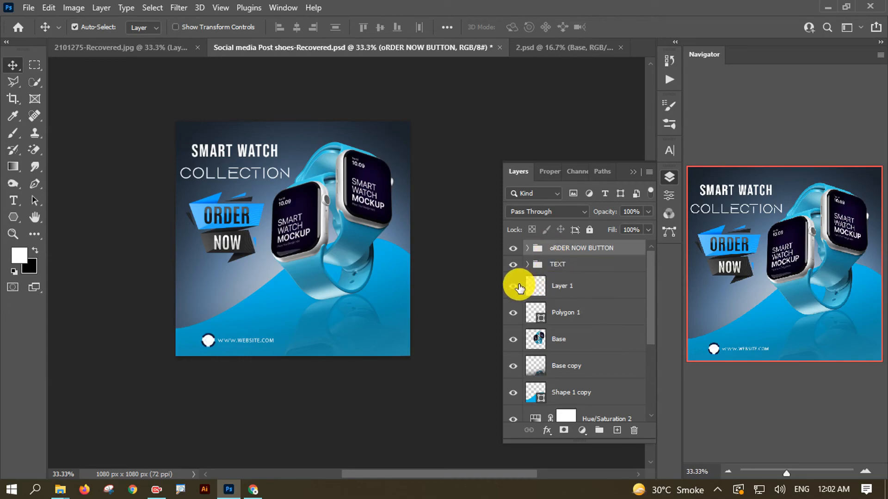
Step: Group all layers from Layer 1 down to the blurred Shape 1, leaving Gradient Fill 1 and Ellipse 1 outside
{"action": "left_click", "coordinate": [601, 290]}
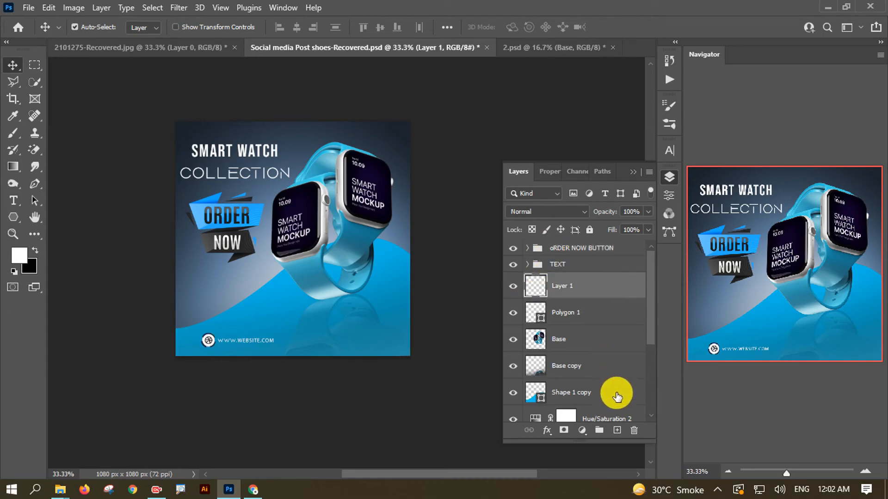
{"action": "left_click_drag", "start_coordinate": [651, 323], "coordinate": [658, 392]}
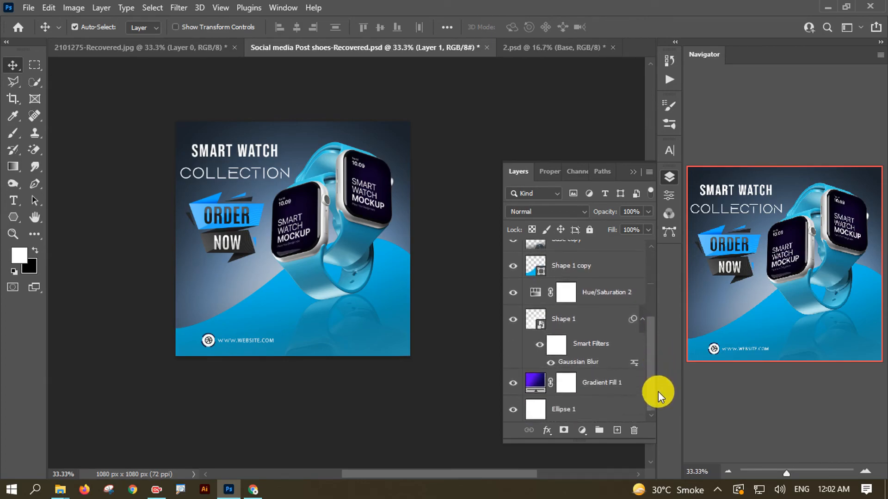
{"action": "left_click", "coordinate": [608, 326], "text": "shift"}
{"action": "left_click", "coordinate": [599, 430]}
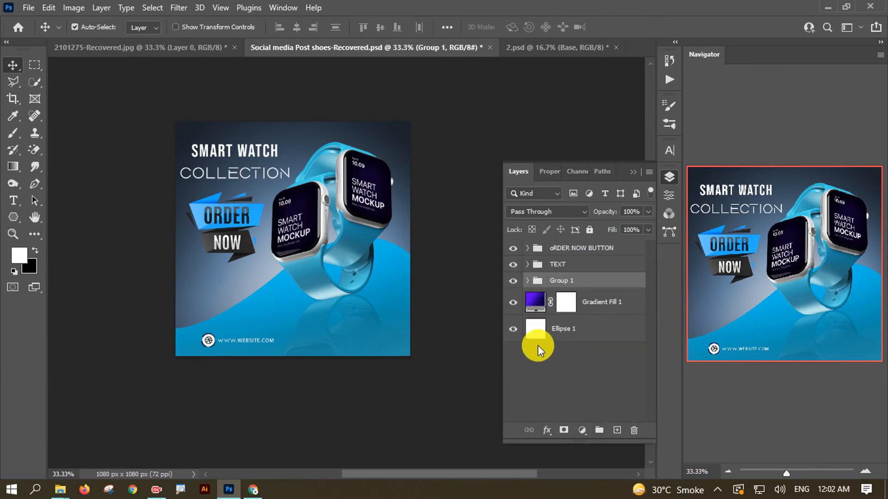
Step: Compare the design with and without Gradient Fill 1 and the group directly above it, leaving both visible
{"action": "left_click", "coordinate": [513, 303]}
{"action": "left_click", "coordinate": [513, 303]}
{"action": "left_click", "coordinate": [598, 303]}
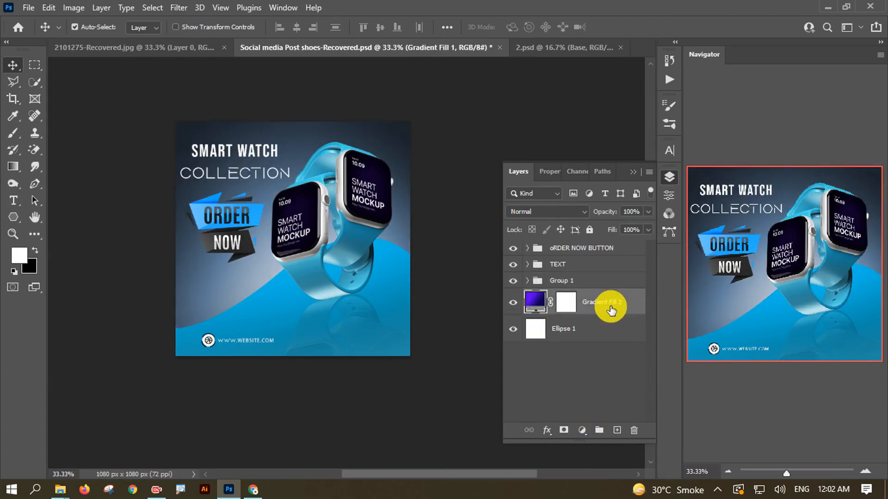
{"action": "left_click", "coordinate": [514, 281]}
{"action": "left_click", "coordinate": [514, 281]}
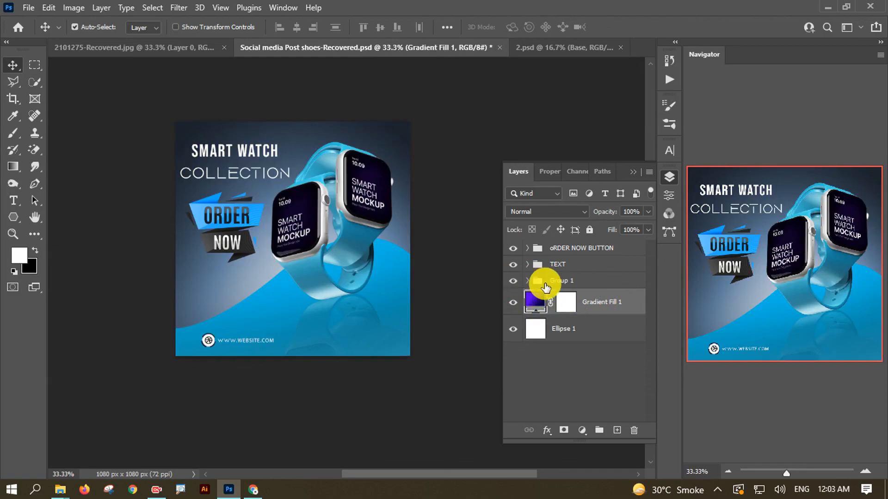
Step: Rename the group directly above Gradient Fill 1 as MATIRIAL
{"action": "left_click", "coordinate": [568, 282]}
{"action": "double_click", "coordinate": [567, 281]}
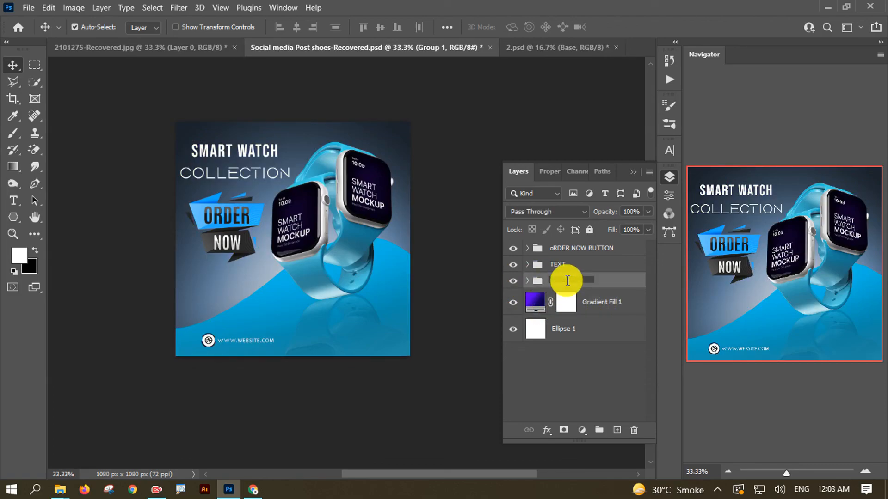
{"action": "type", "text": "MATIRIAL"}
{"action": "key", "text": "Return"}
Step: Check what the MATIRIAL and TEXT groups contain by hiding and showing each one
{"action": "left_click", "coordinate": [514, 280]}
{"action": "left_click", "coordinate": [513, 280]}
{"action": "left_click", "coordinate": [514, 264]}
{"action": "left_click", "coordinate": [513, 264]}
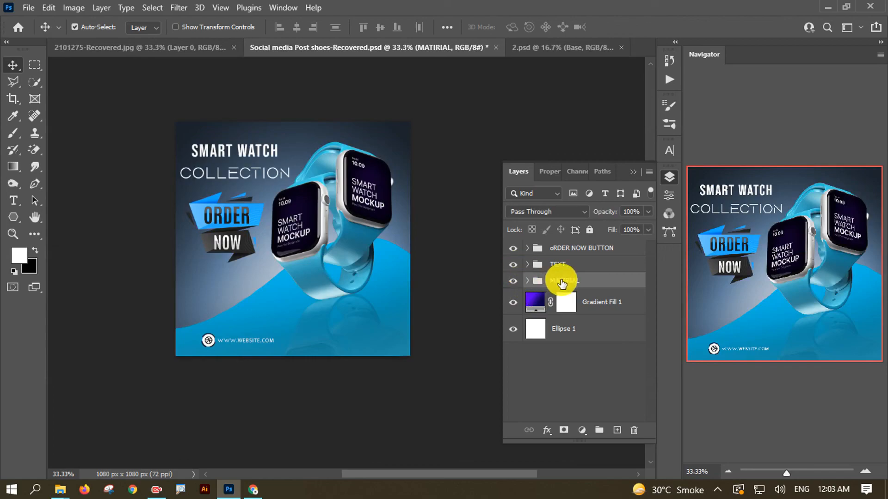
Step: Open the name of the oRDER NOW BUTTON group for editing
{"action": "double_click", "coordinate": [562, 249]}
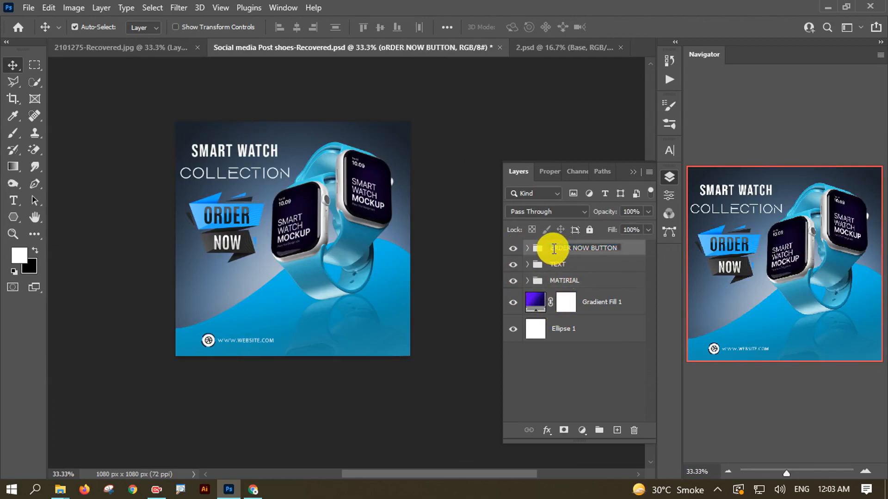